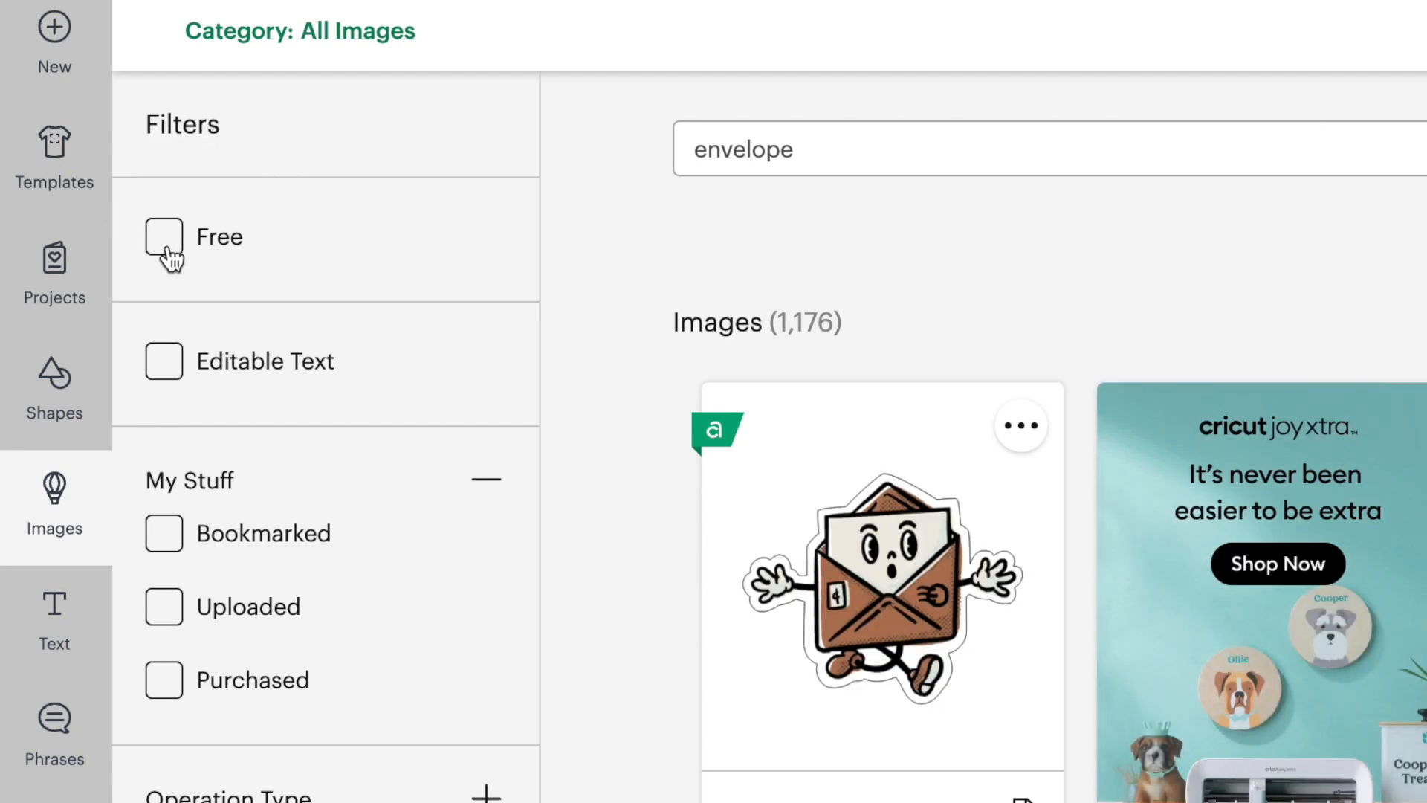
# - Filter the envelope image search results to free images only
pyautogui.click(165, 238)
pyautogui.scroll(-3, 1035, 483)
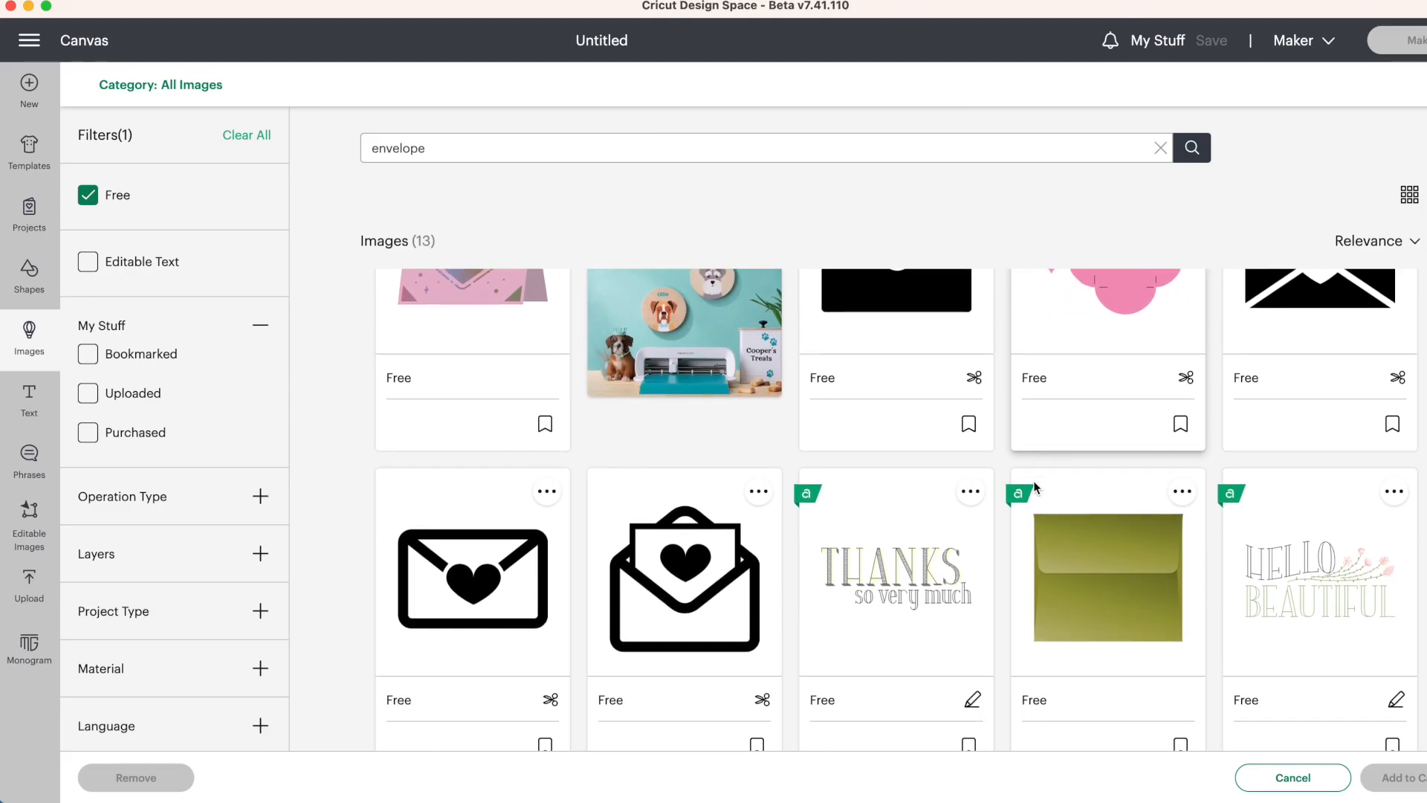
pyautogui.scroll(-1, 1035, 488)
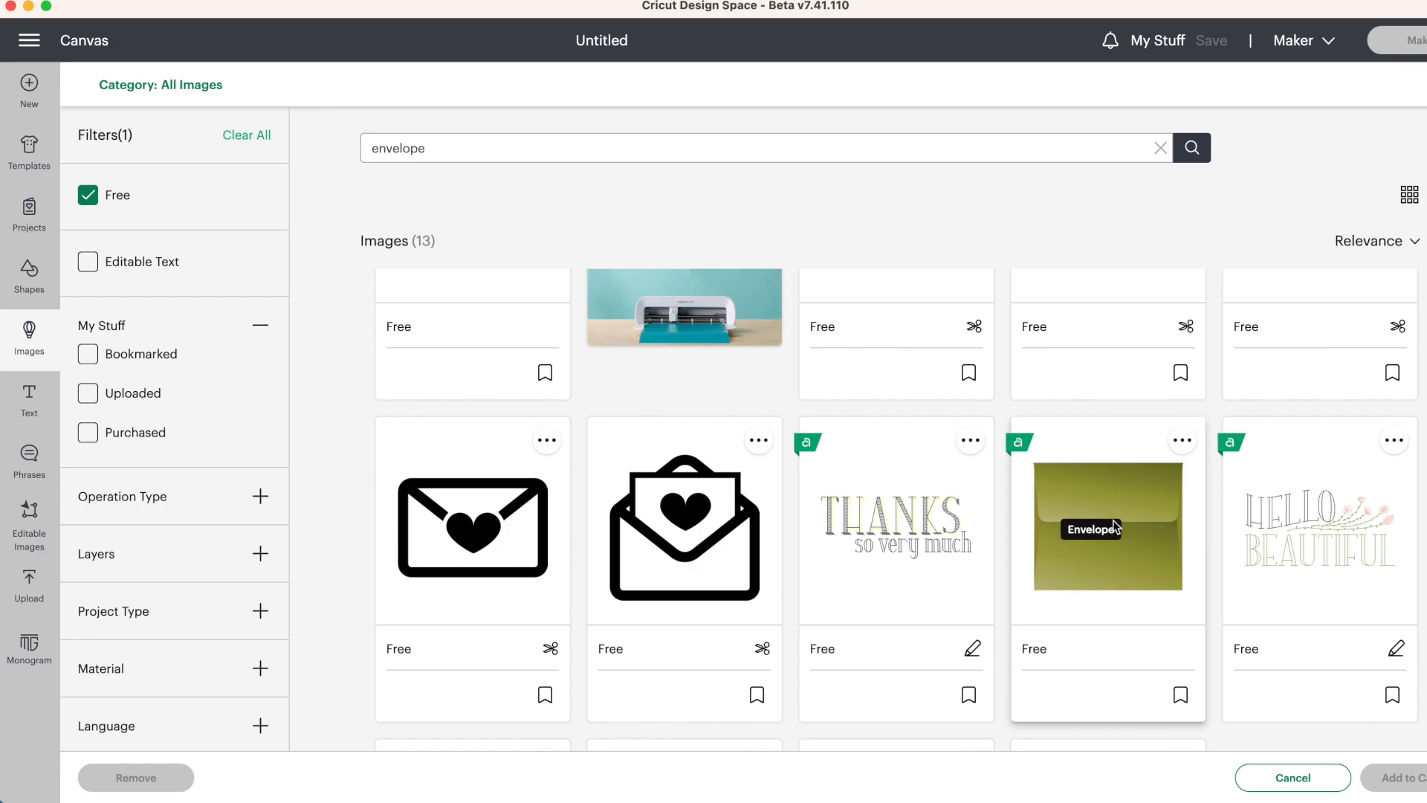
# - Select the free olive Envelope image and add it to the canvas
pyautogui.click(1181, 440)
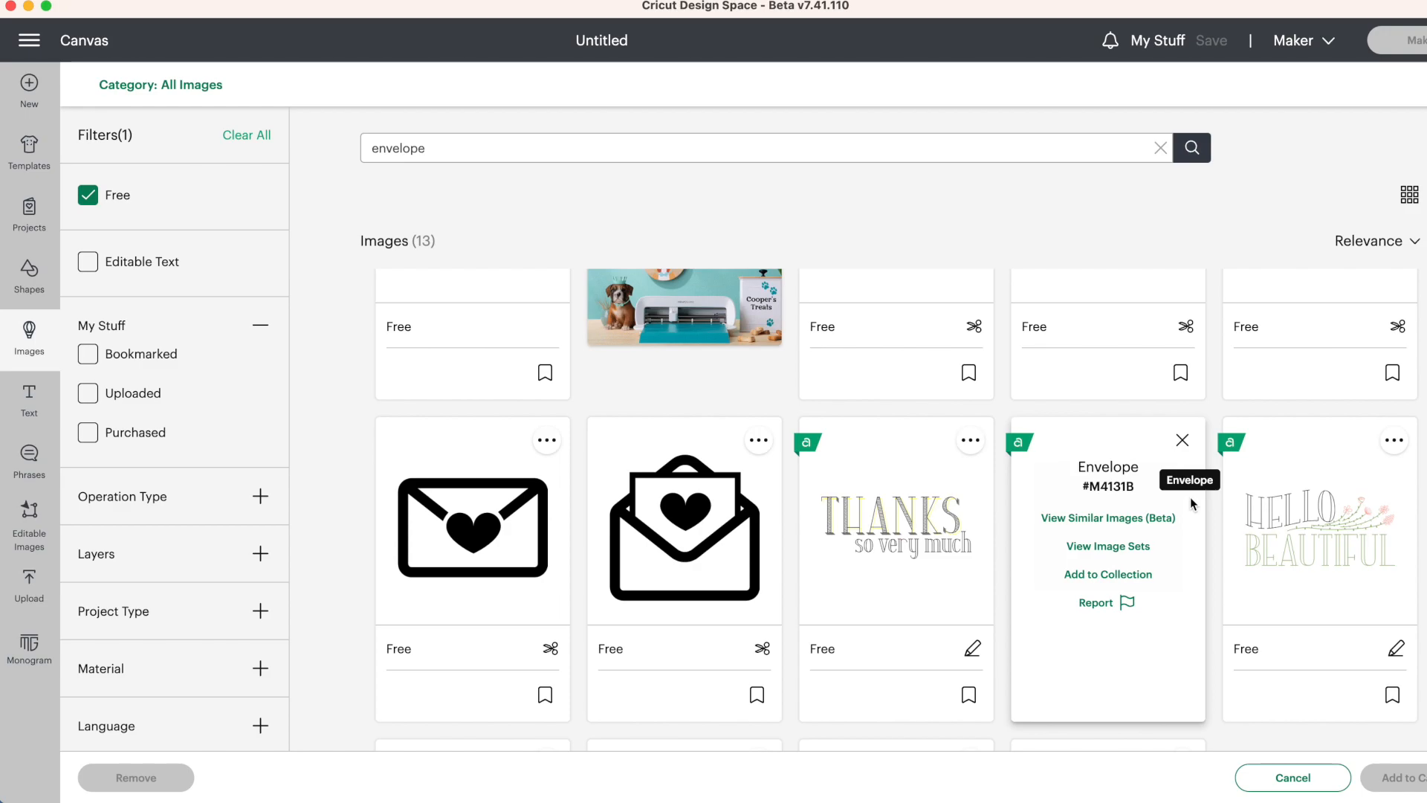
pyautogui.click(1182, 440)
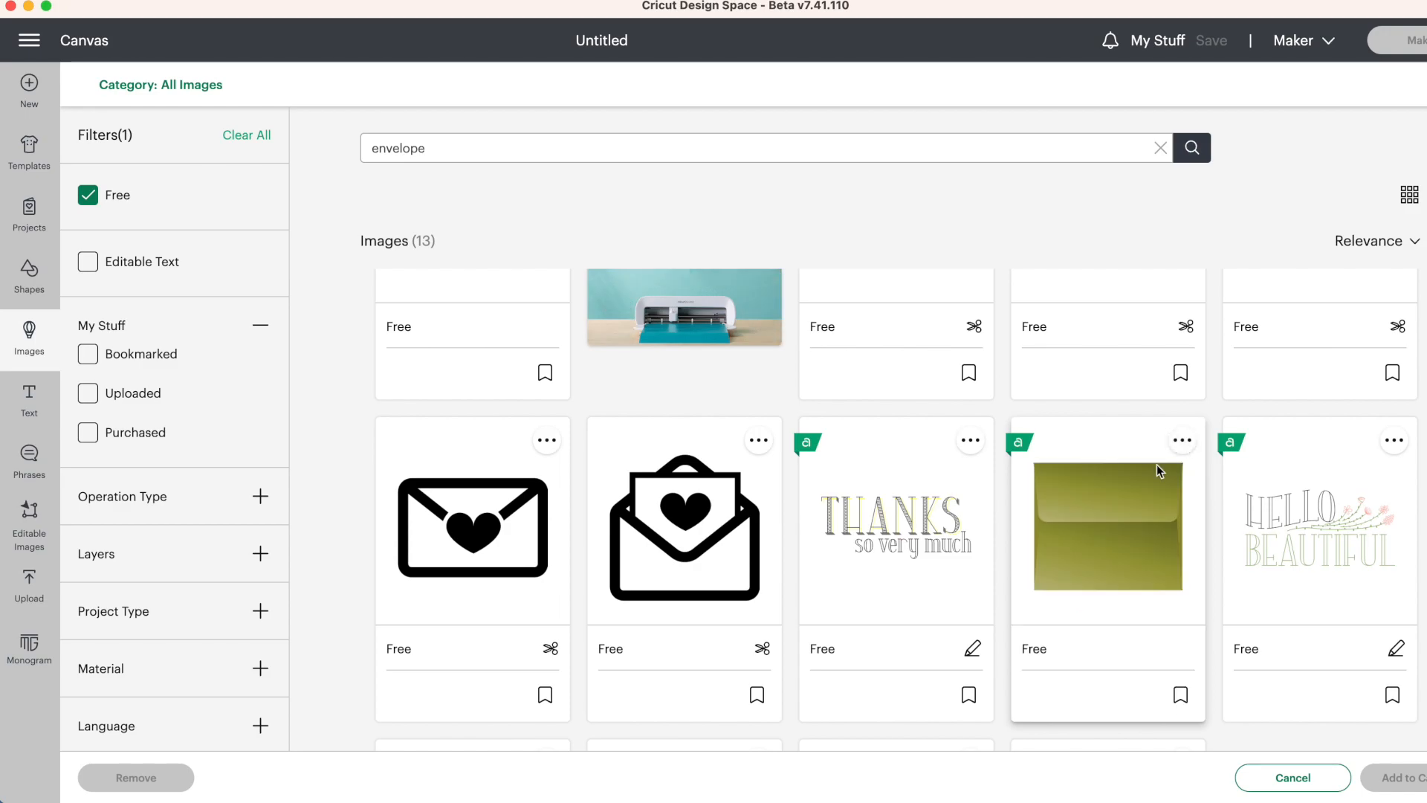
pyautogui.click(1122, 501)
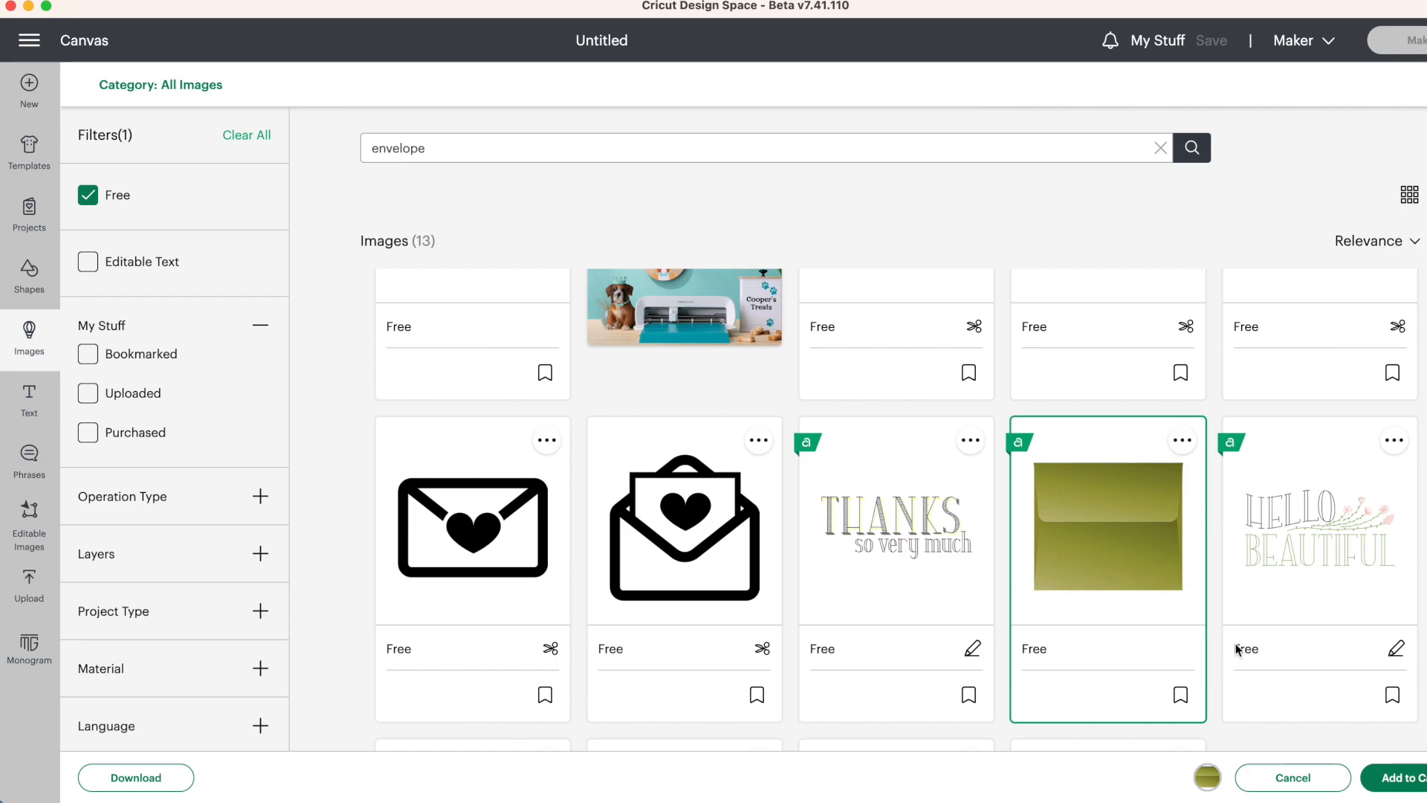
pyautogui.click(1414, 780)
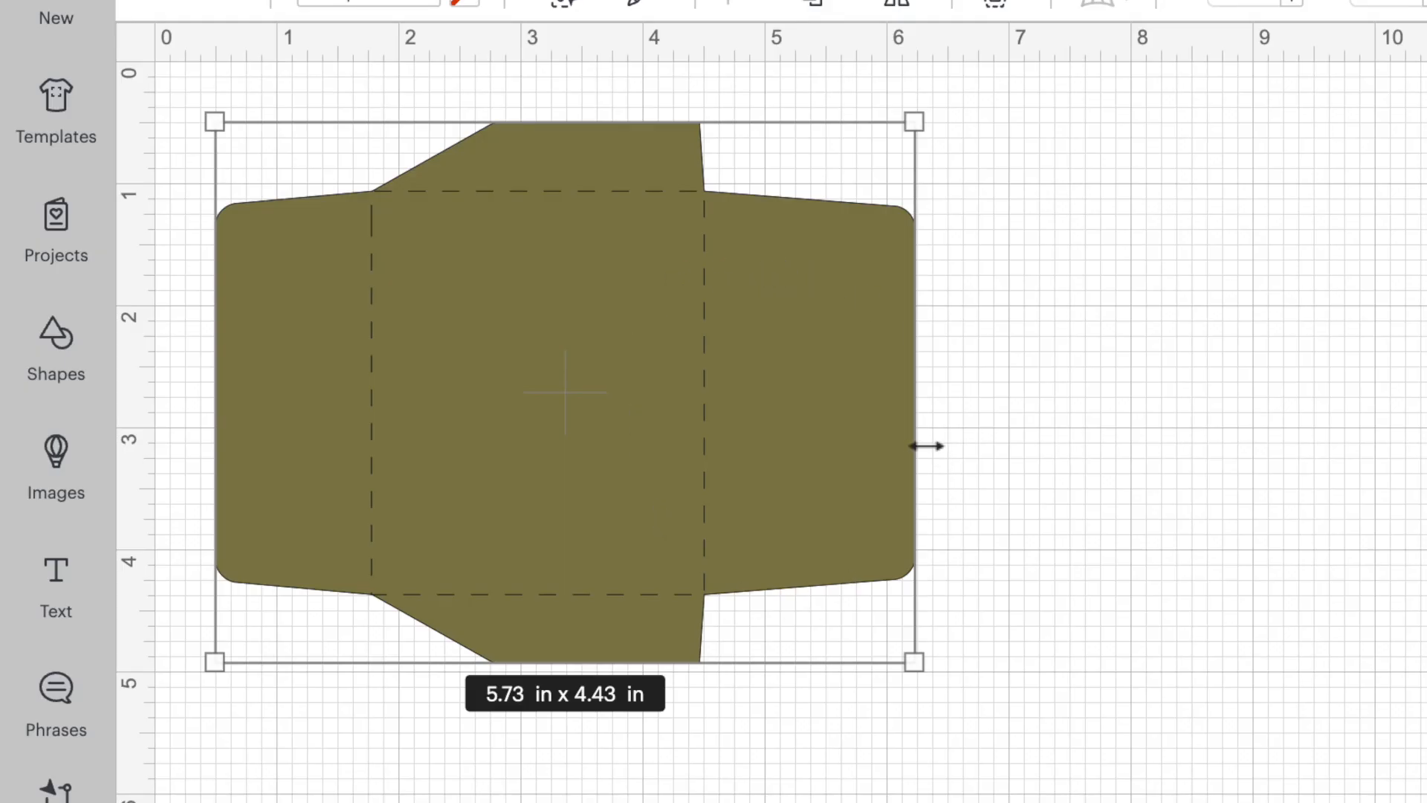
# - Insert a square shape and set its size to 5 in by 5 in
pyautogui.moveTo(872, 436); pyautogui.dragTo(925, 495)
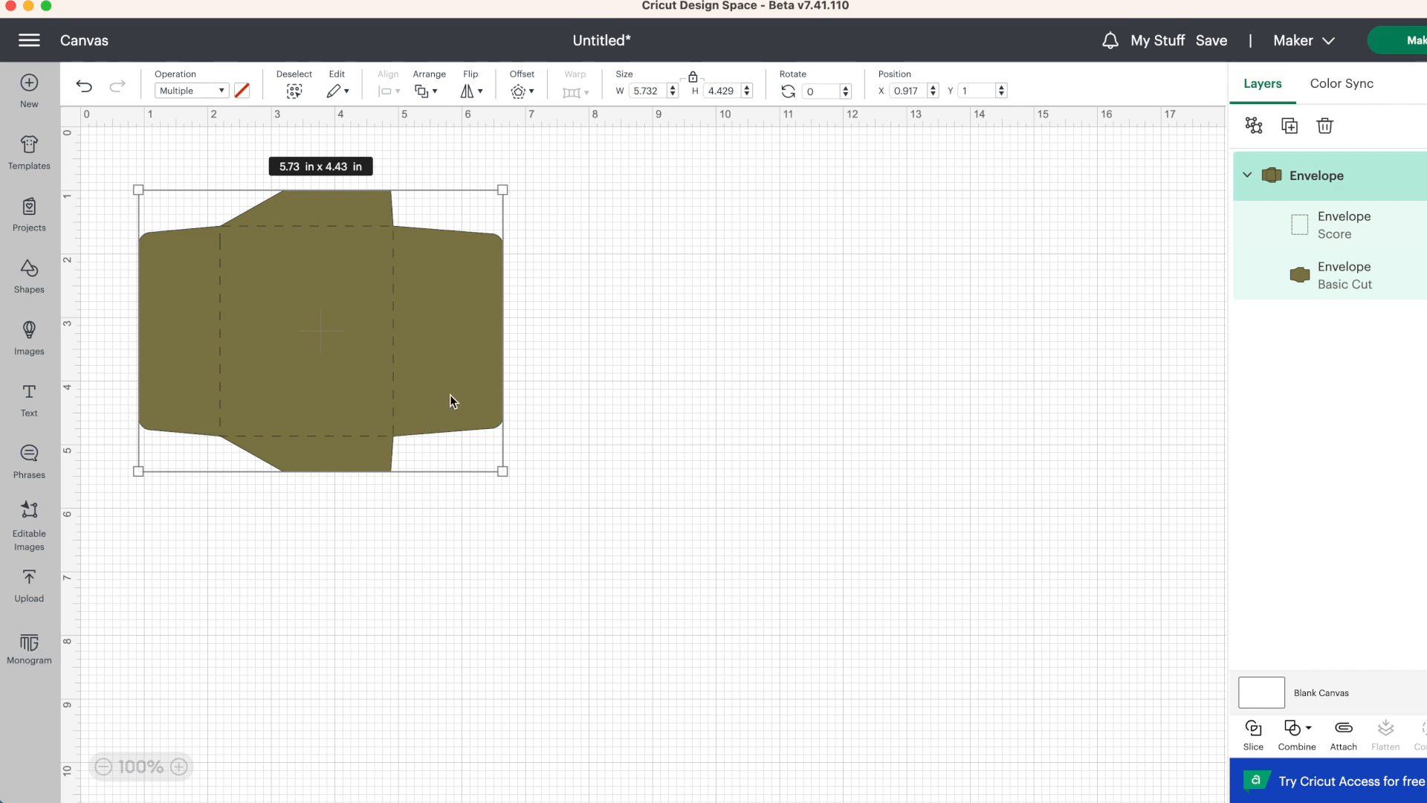
pyautogui.click(34, 286)
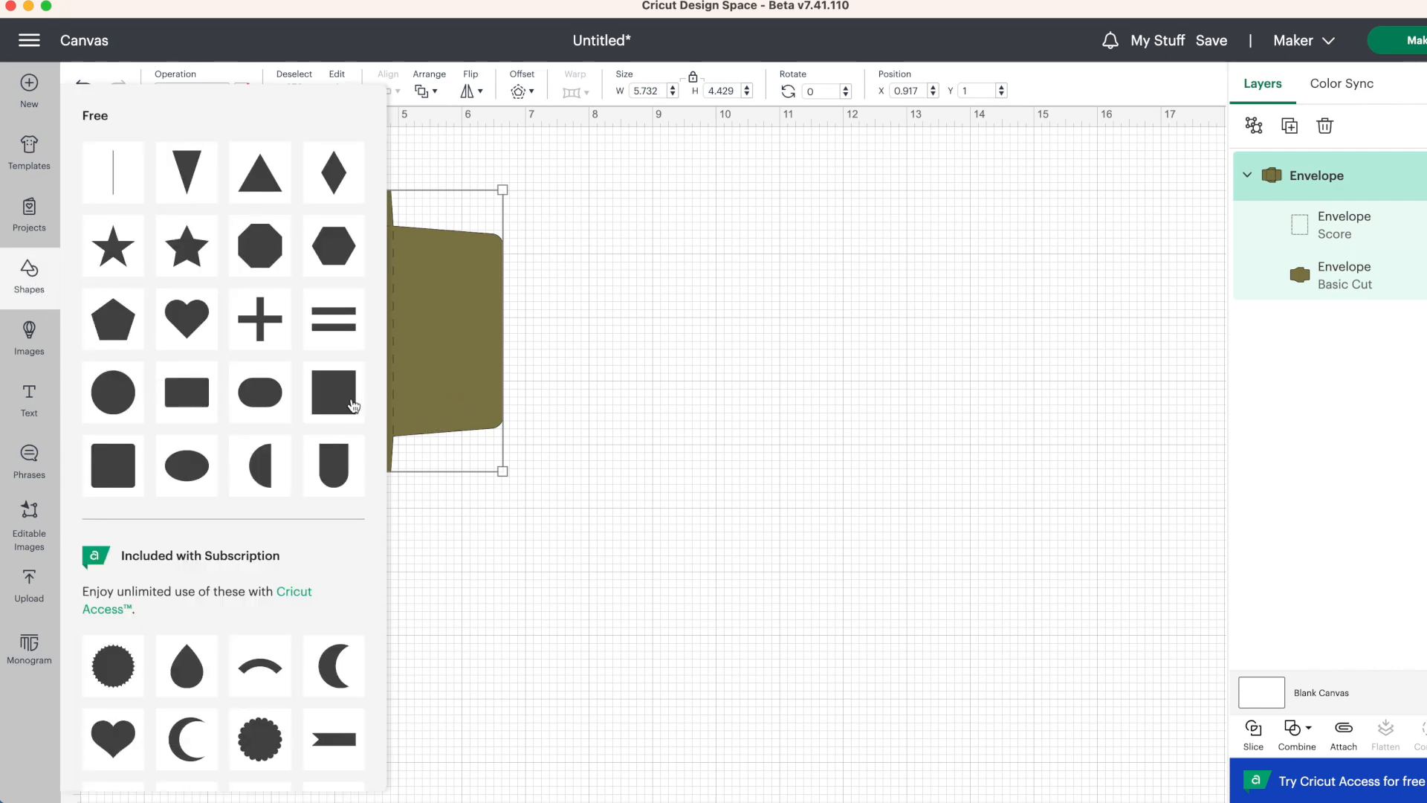
pyautogui.click(340, 405)
pyautogui.moveTo(724, 645); pyautogui.dragTo(724, 626)
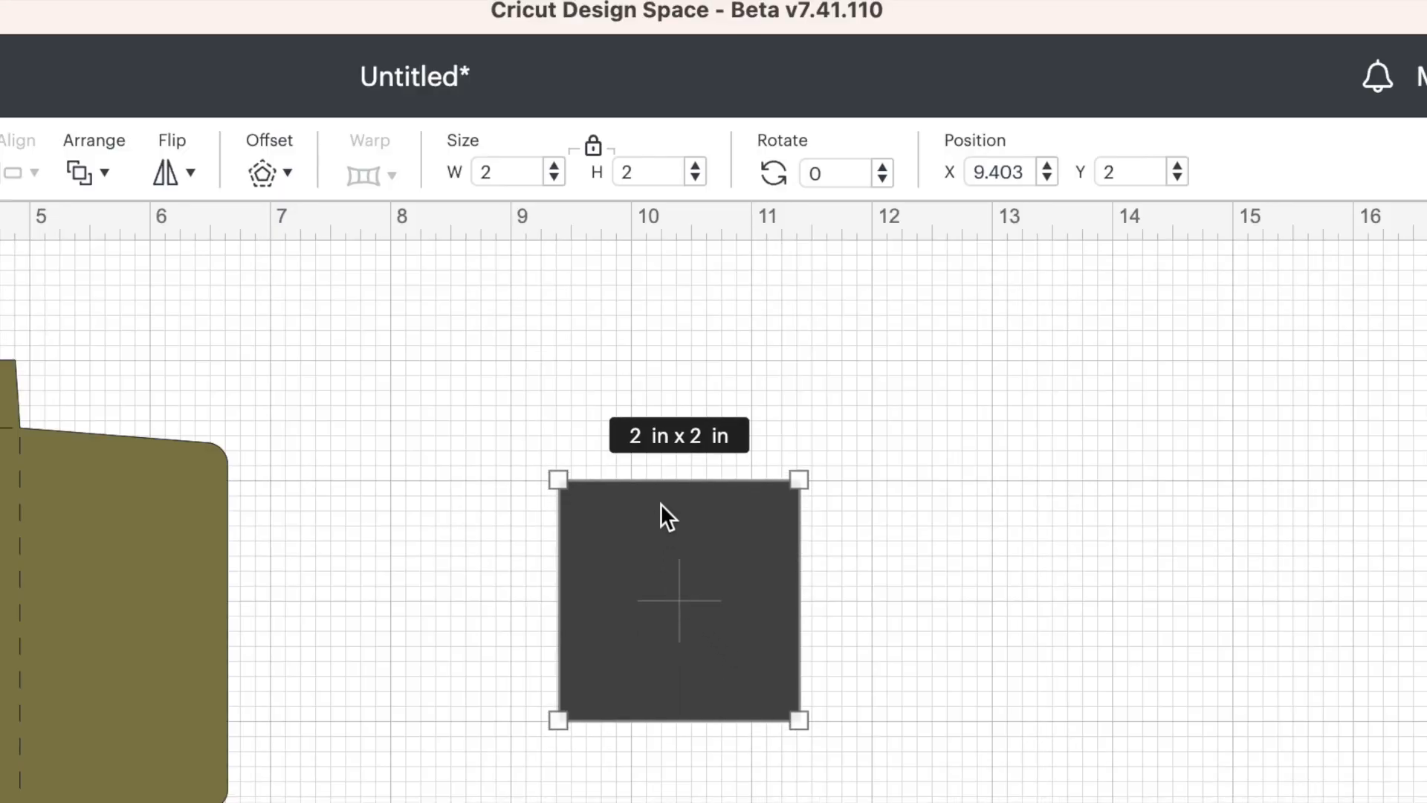
pyautogui.click(494, 171)
pyautogui.write('5')
pyautogui.press('Return')
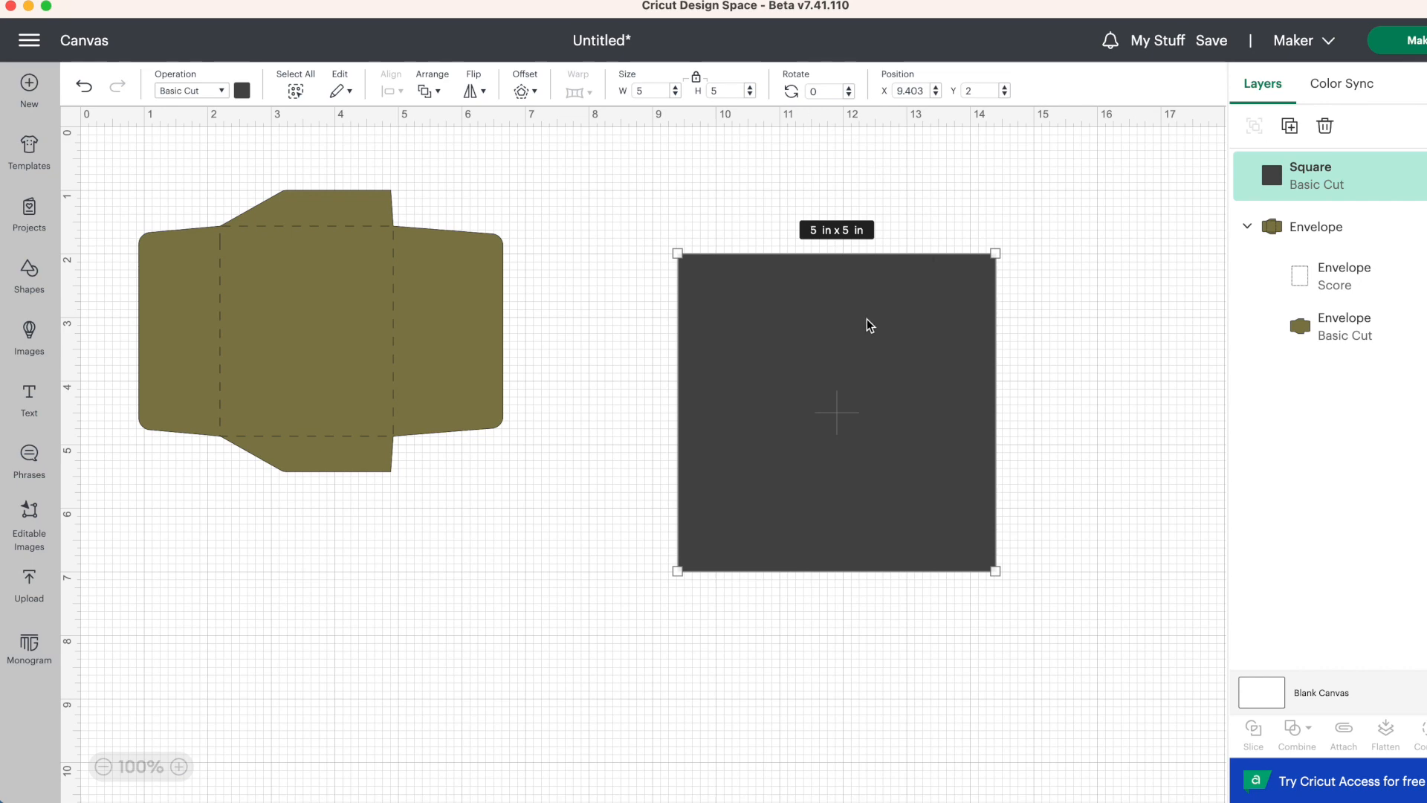
# - Move the square aside and enlarge the envelope proportionally to about 10.73 × 8.29 in
pyautogui.moveTo(846, 332); pyautogui.dragTo(877, 302)
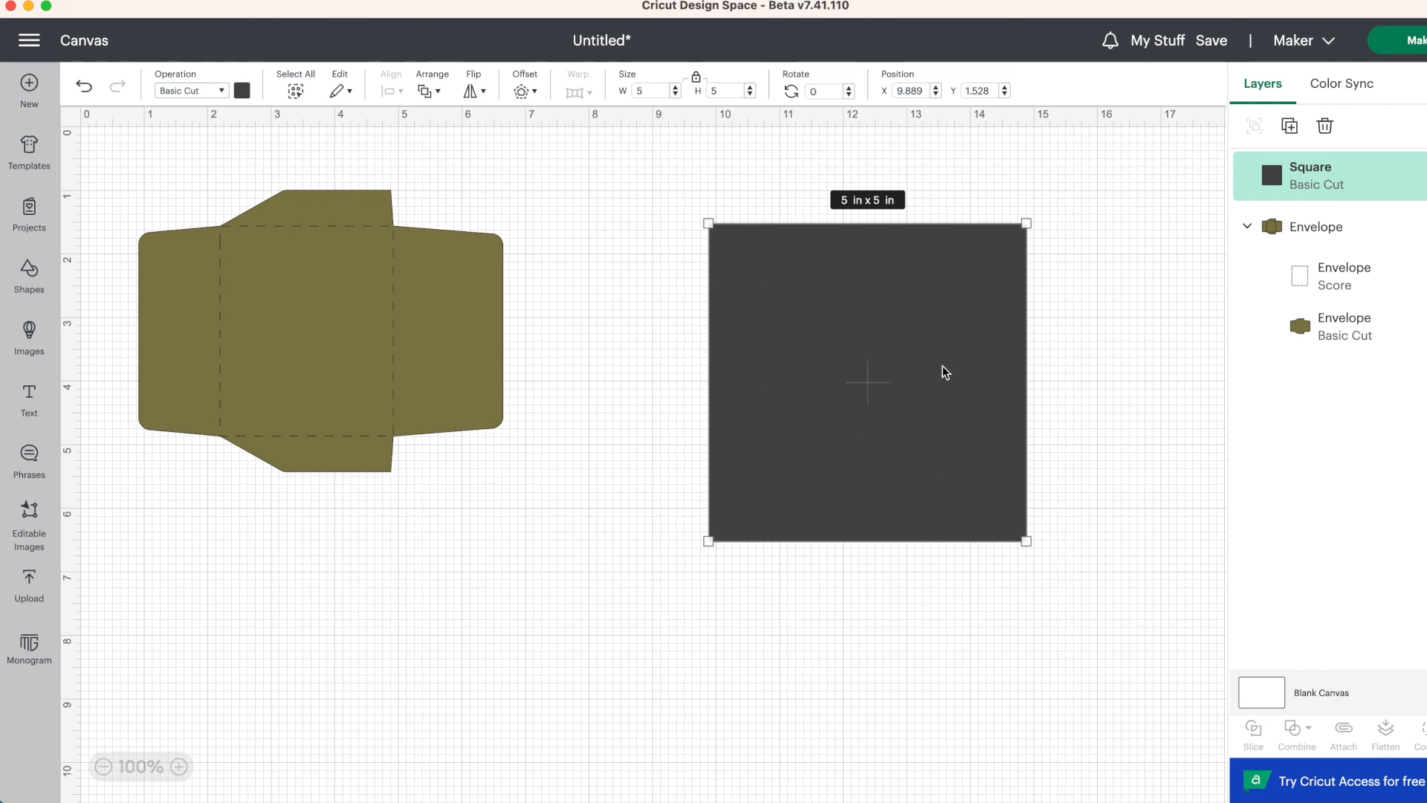
pyautogui.moveTo(944, 371); pyautogui.dragTo(1086, 309)
pyautogui.click(358, 329)
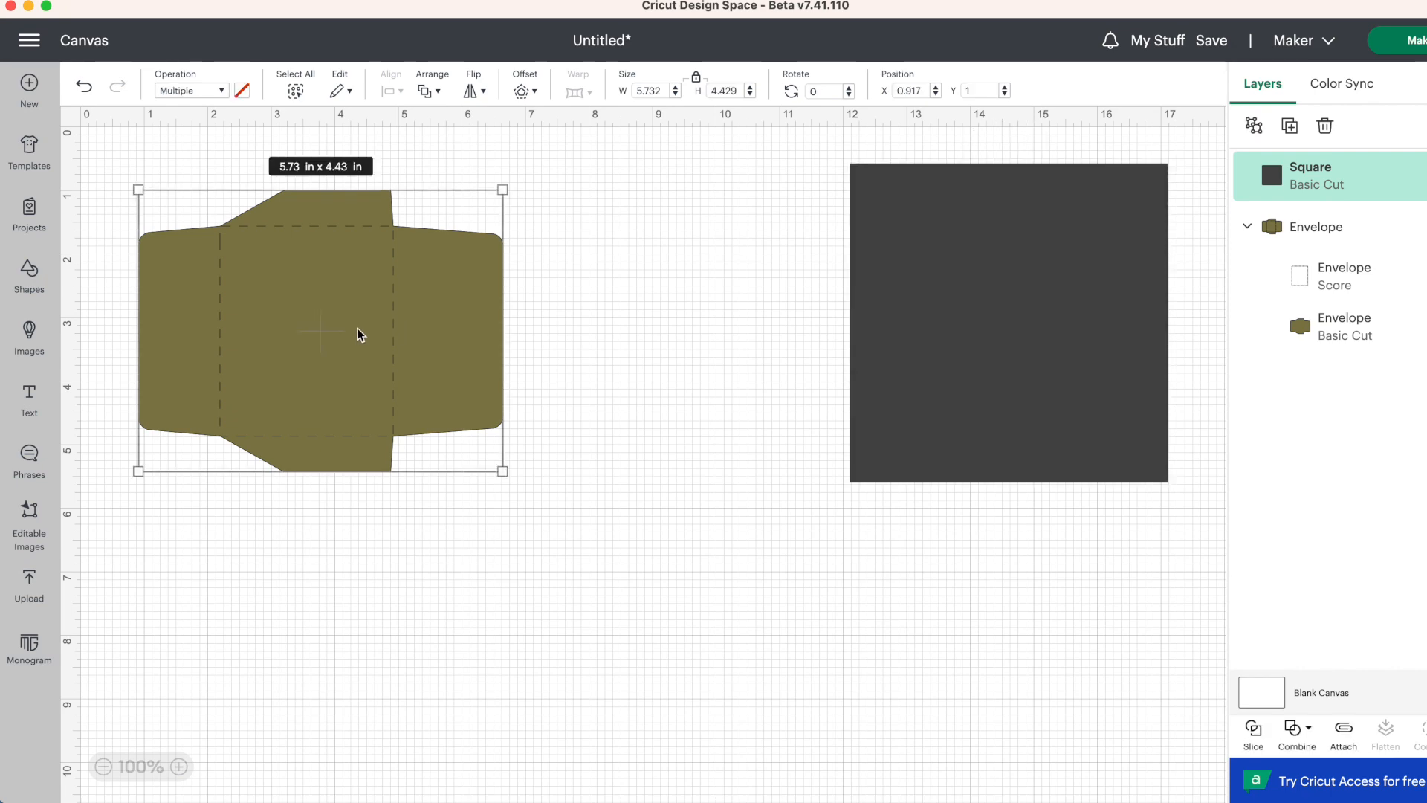
pyautogui.moveTo(502, 471); pyautogui.dragTo(825, 717)
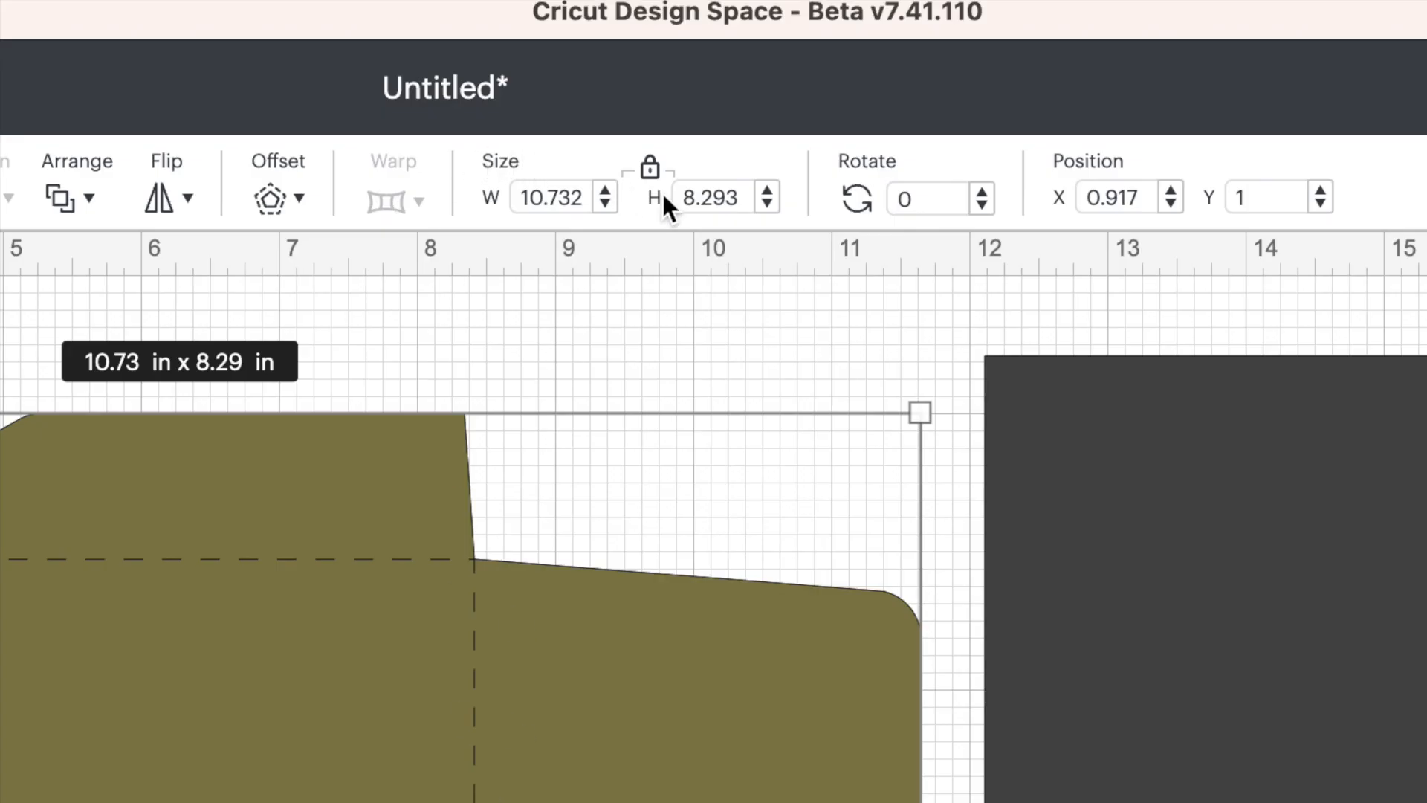
# - Unlock the envelope's size proportions and place the square over the envelope's centre panel
pyautogui.click(650, 168)
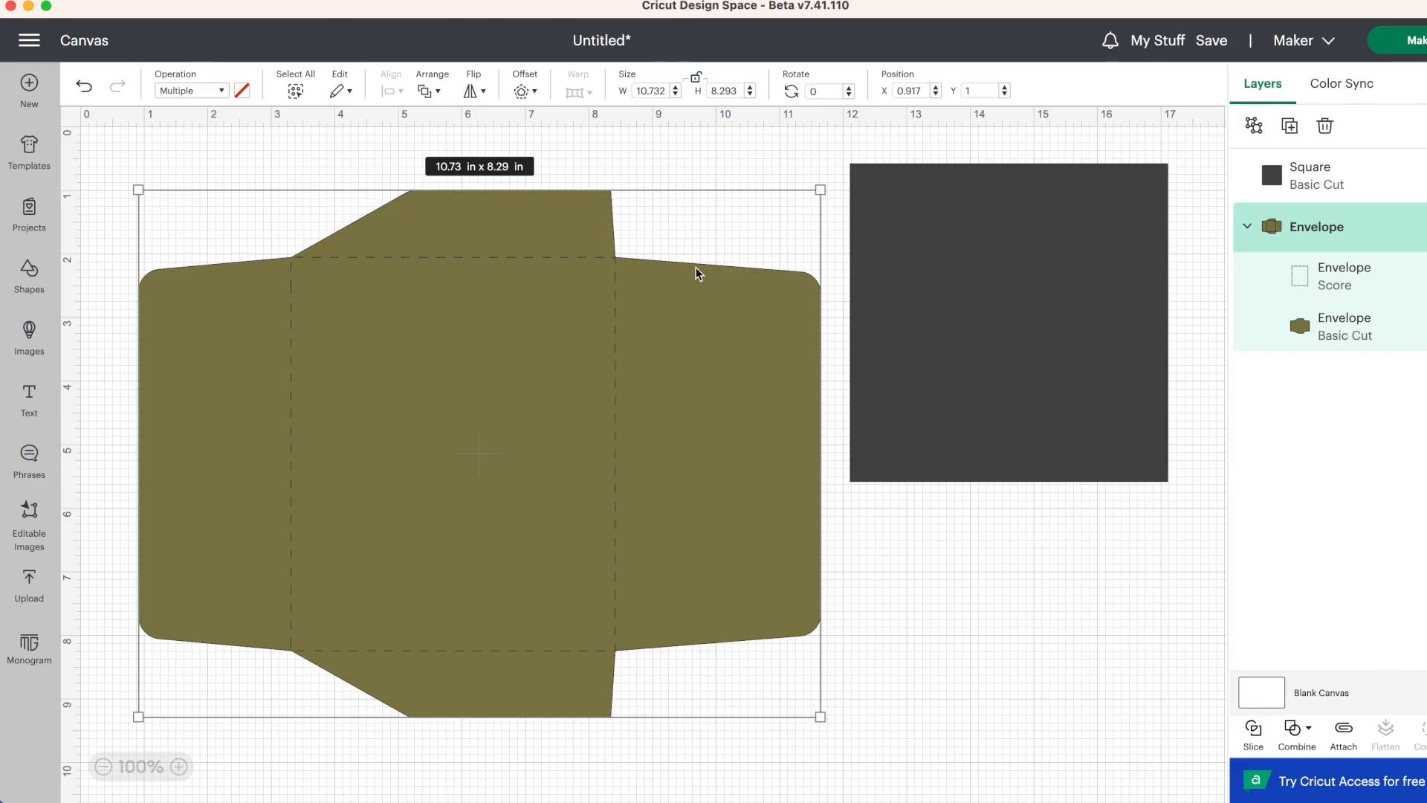
pyautogui.click(994, 239)
pyautogui.moveTo(1024, 252); pyautogui.dragTo(414, 331)
pyautogui.click(722, 473)
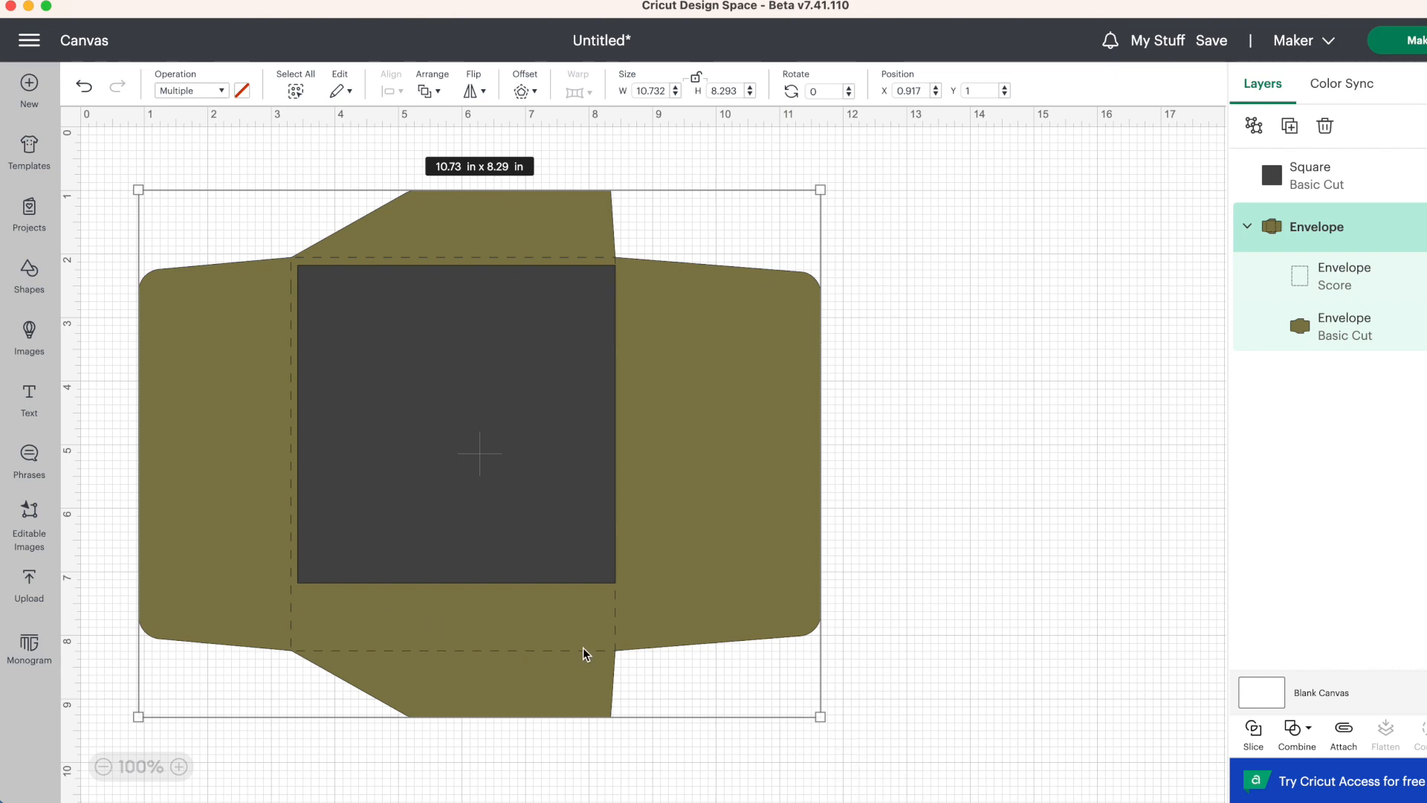
# - Resize the envelope freely to fit around the square, about 10.87 × 6.95 in, nudging the square into place
pyautogui.moveTo(821, 716); pyautogui.dragTo(828, 641)
pyautogui.click(491, 420)
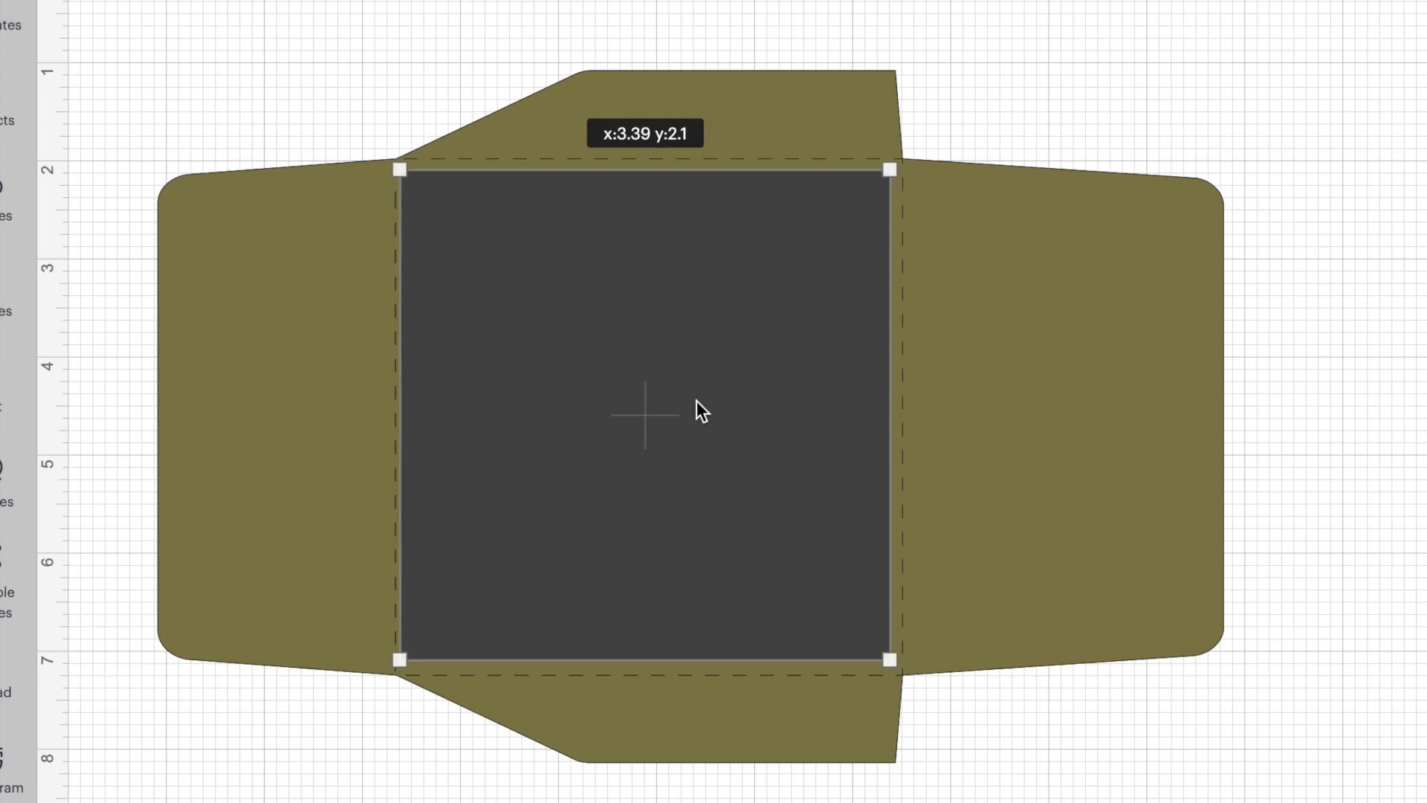
pyautogui.moveTo(696, 400); pyautogui.dragTo(699, 396)
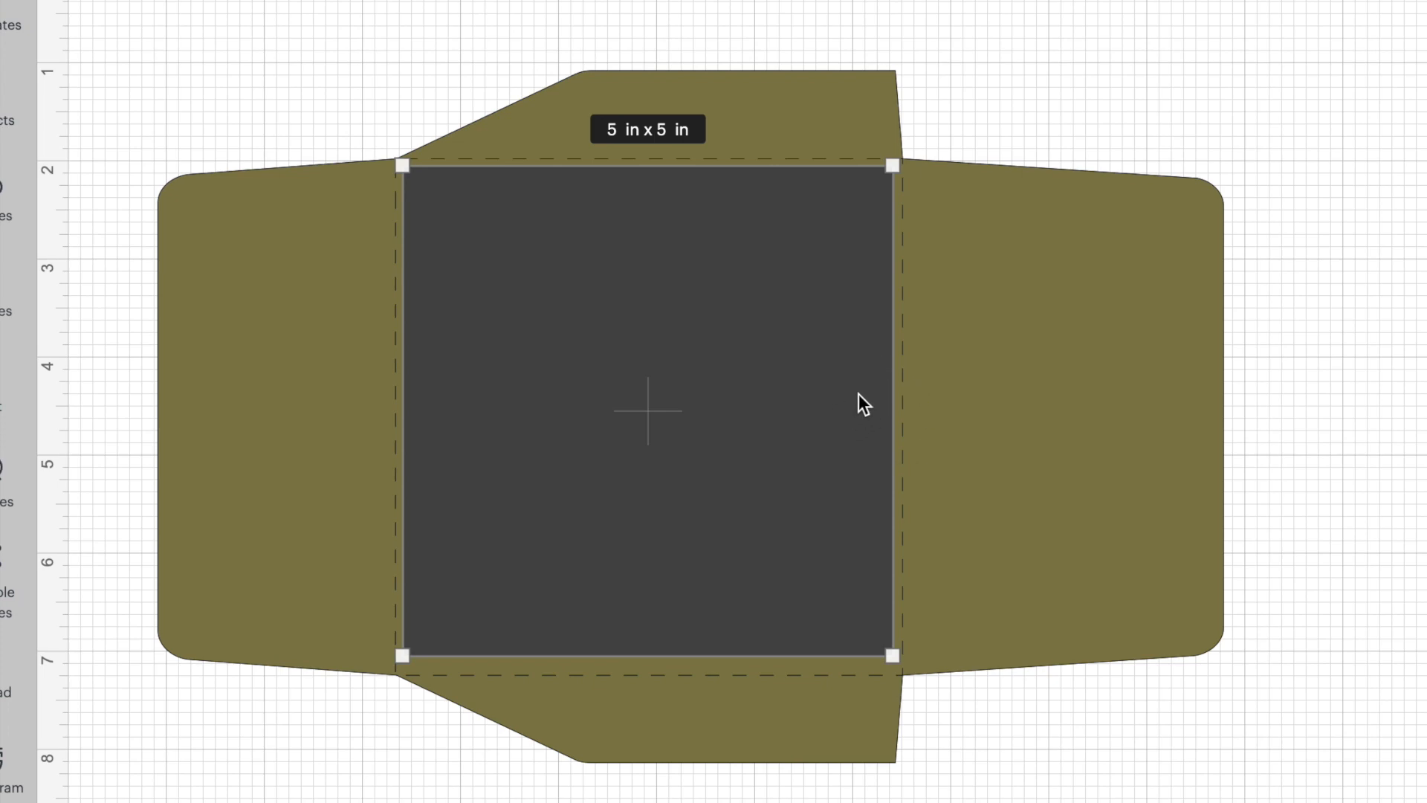
pyautogui.click(1043, 587)
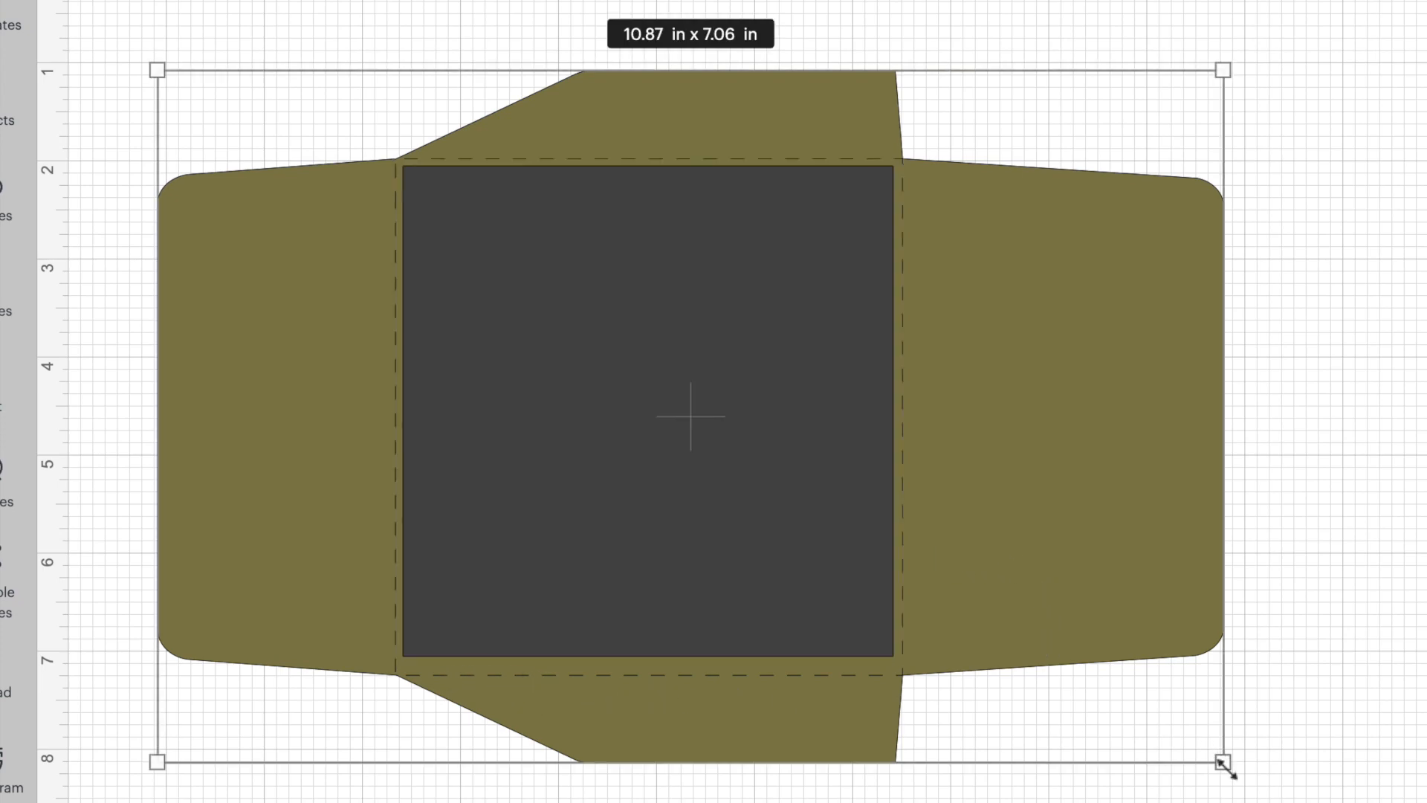
pyautogui.moveTo(1223, 761); pyautogui.dragTo(1222, 751)
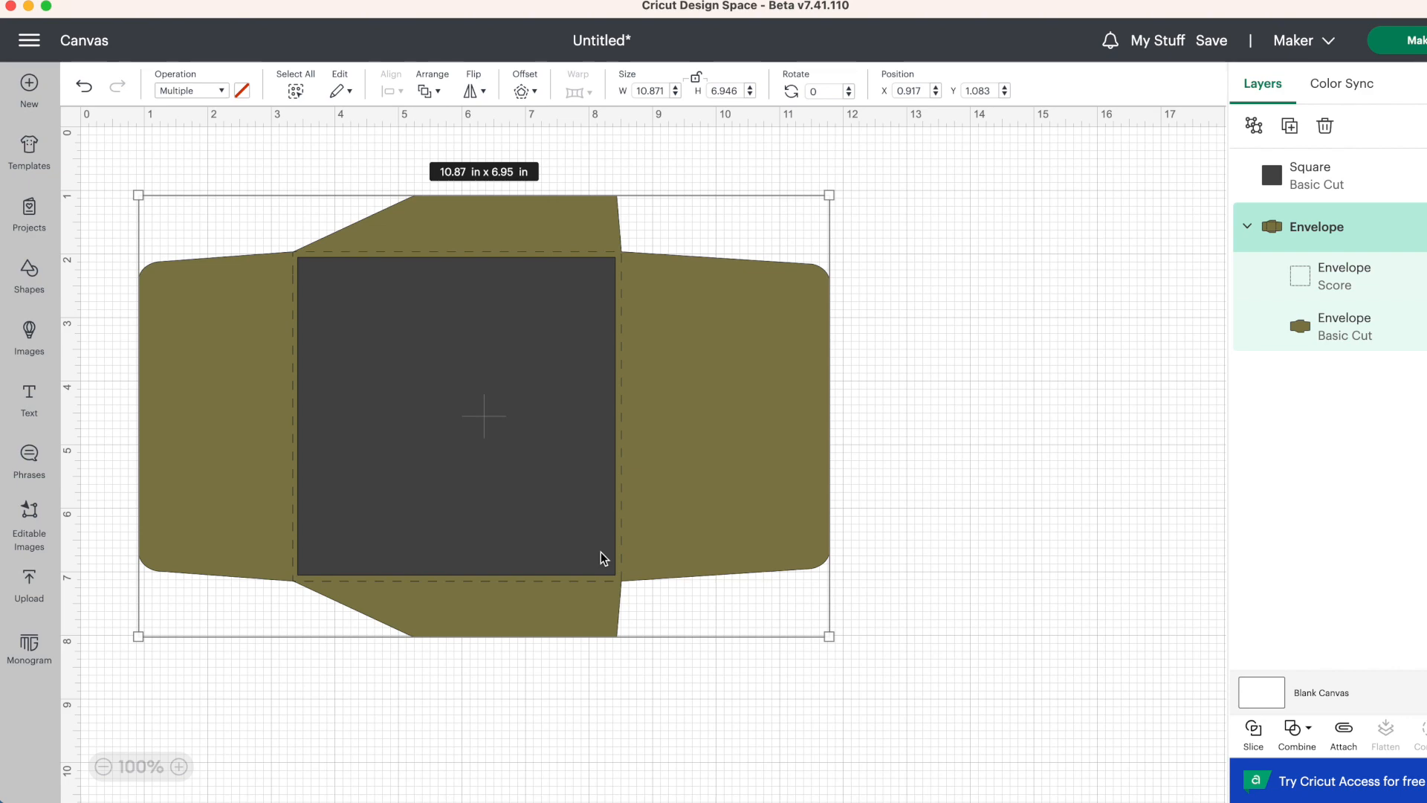
# - Move the reference square off the envelope and delete it
pyautogui.click(550, 388)
pyautogui.moveTo(550, 388); pyautogui.dragTo(924, 403)
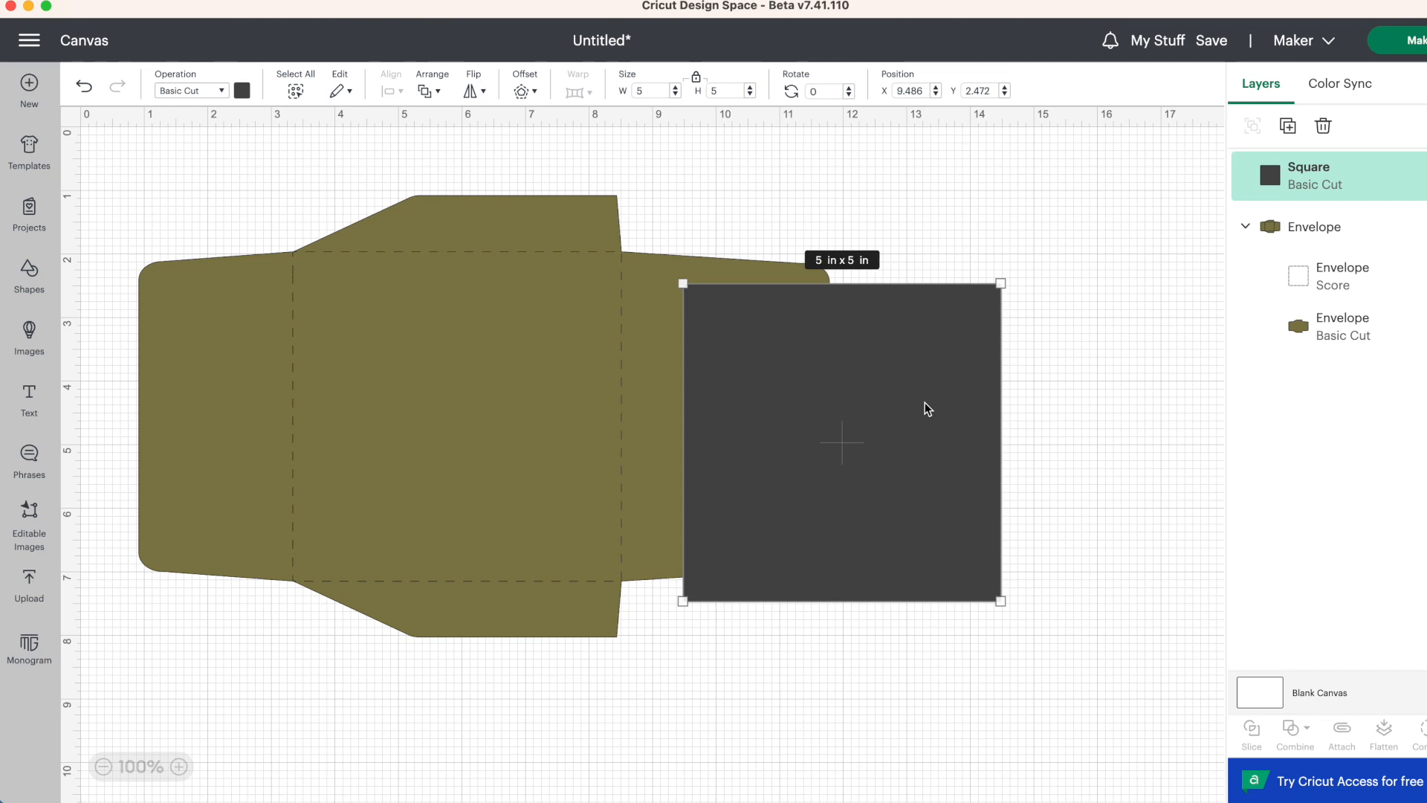
pyautogui.press('Delete')
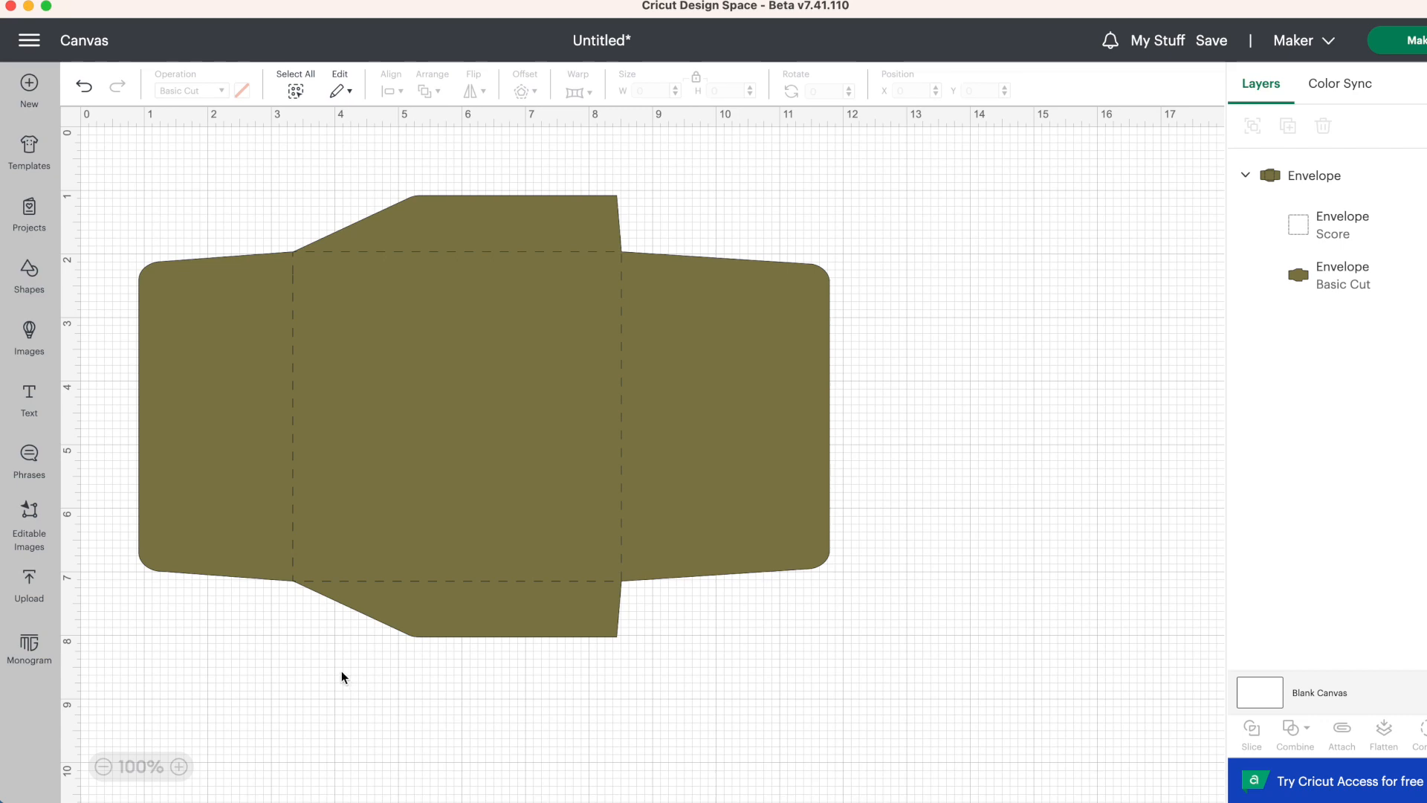
# - Rotate the envelope 90 degrees
pyautogui.click(483, 504)
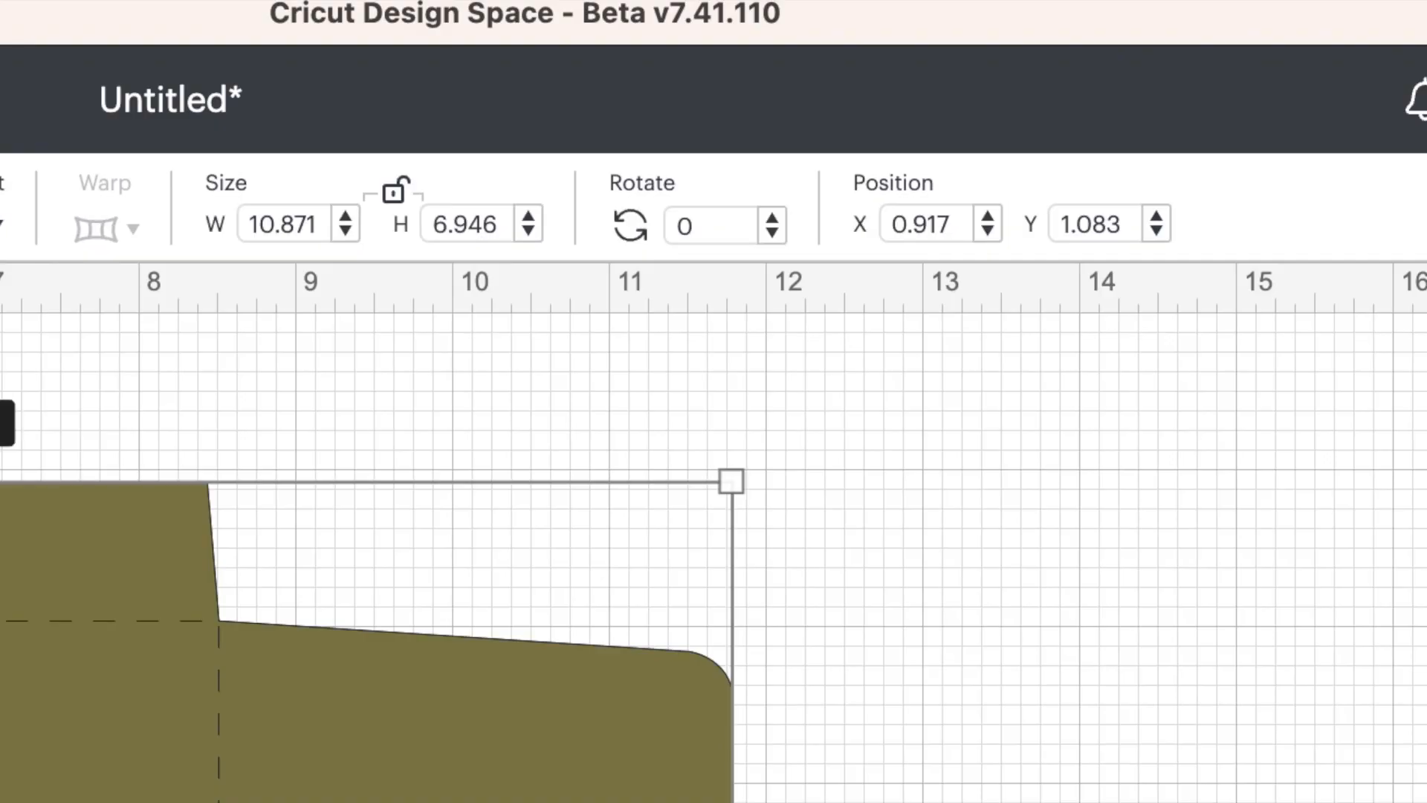
pyautogui.click(715, 220)
pyautogui.write('90')
pyautogui.press('Return')
pyautogui.click(467, 220)
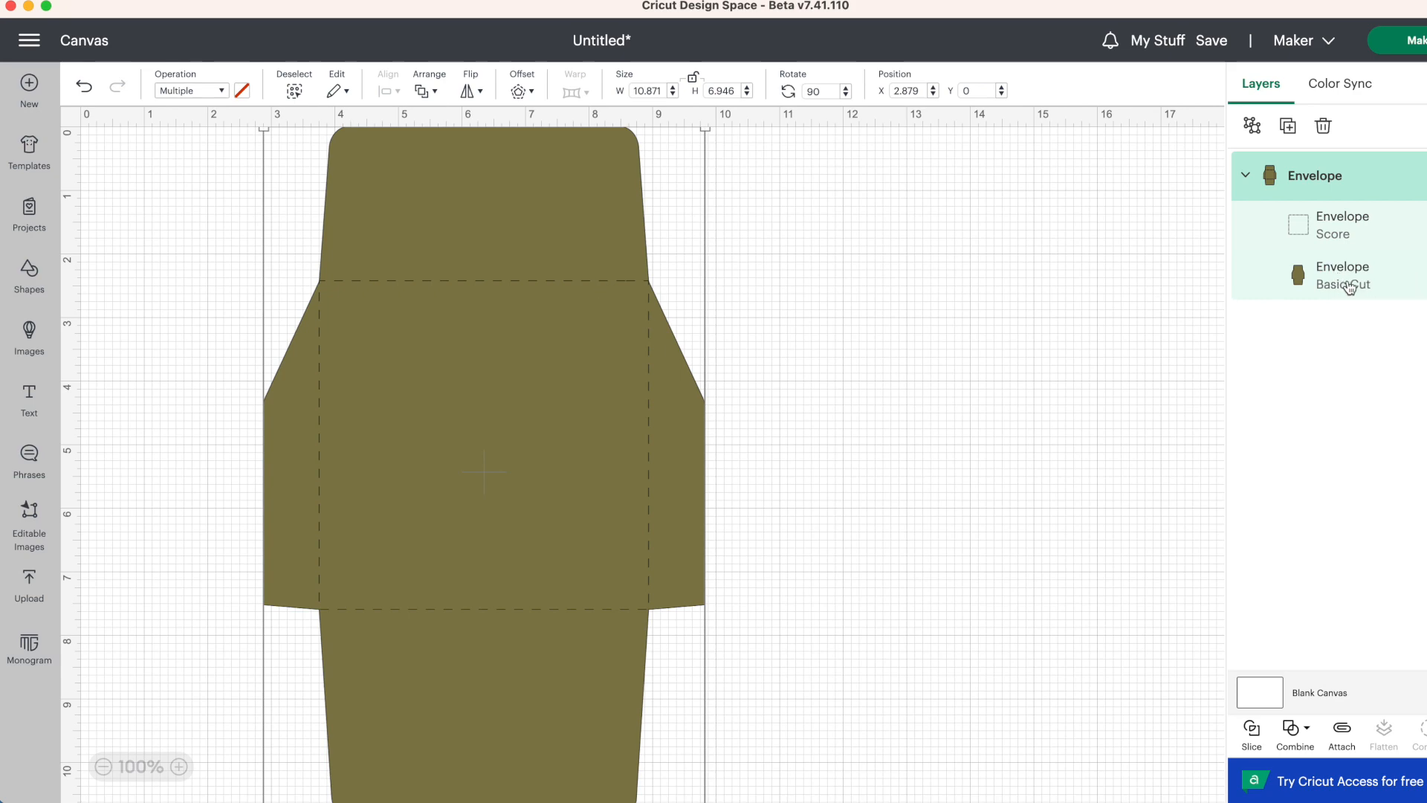
# - Change the envelope's Basic Cut layer colour to dark grey
pyautogui.click(1340, 280)
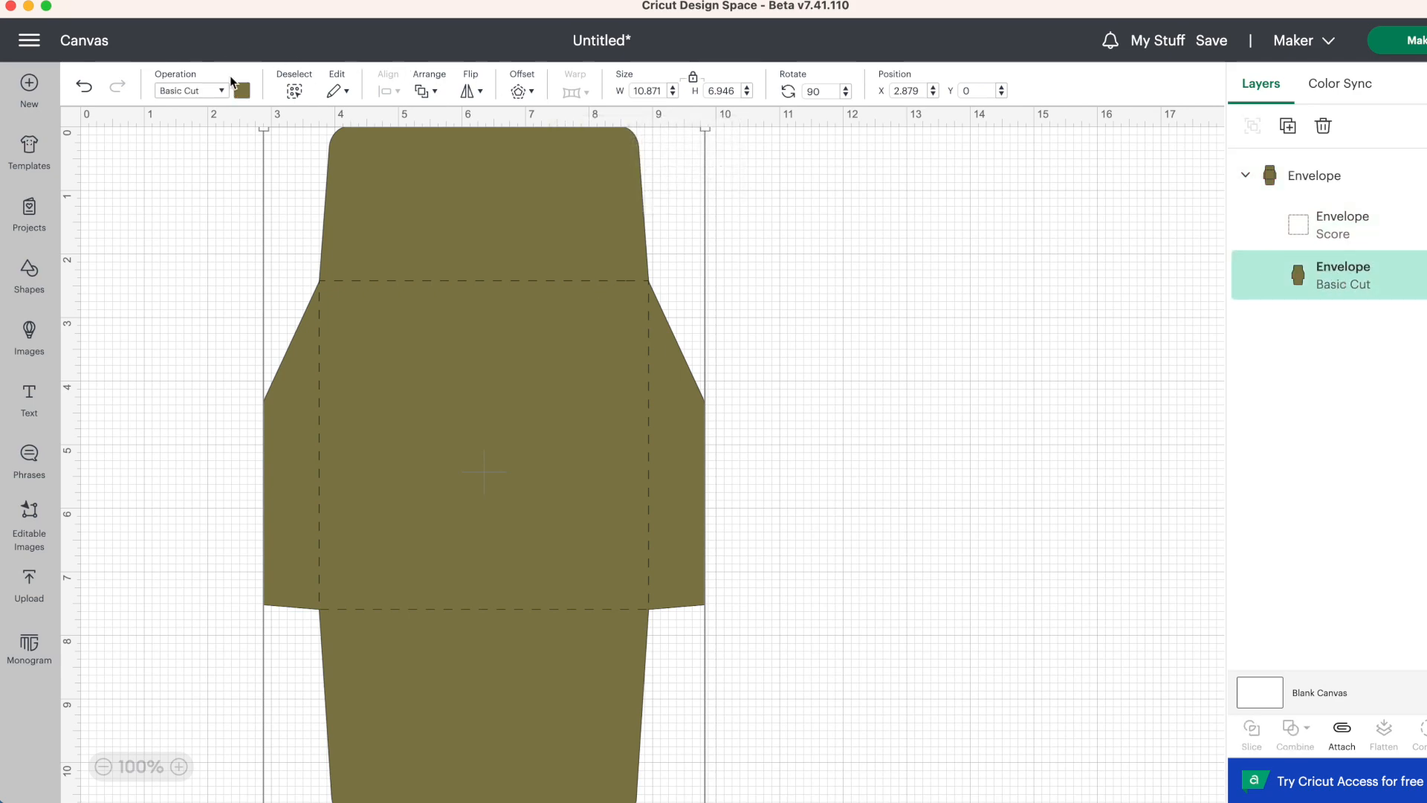
pyautogui.click(241, 95)
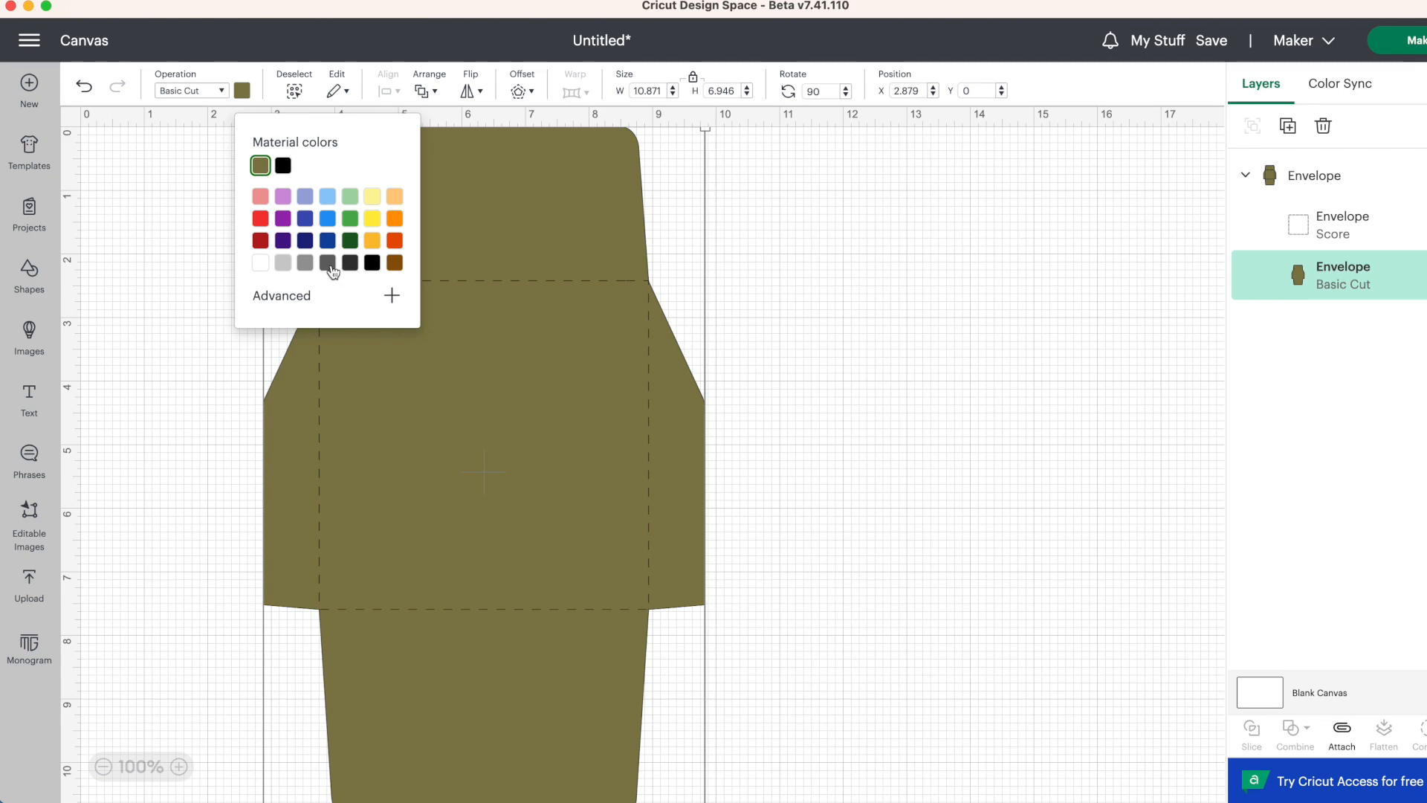
pyautogui.click(328, 264)
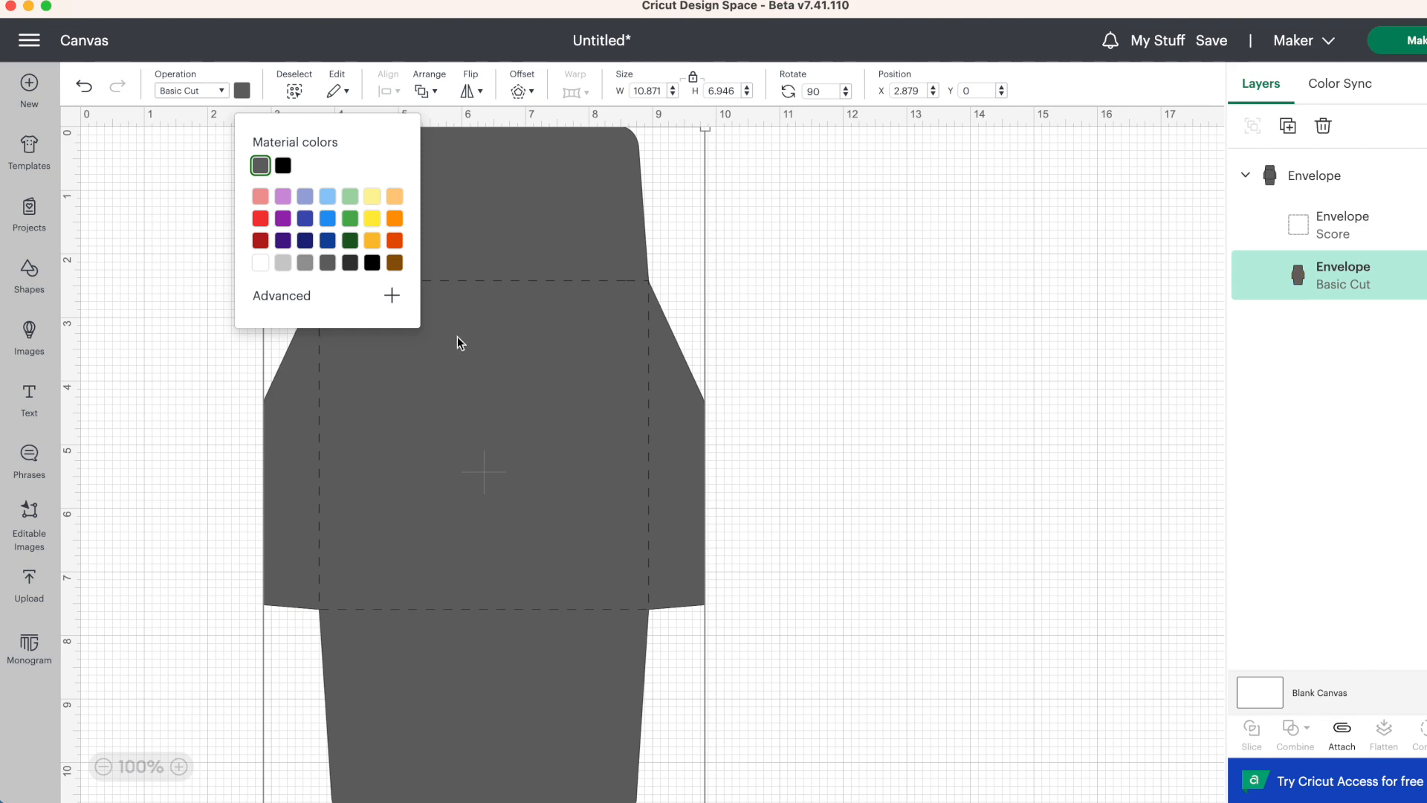
pyautogui.click(842, 345)
# - Add a two-line text reading "It's A" and "Party"
pyautogui.click(33, 406)
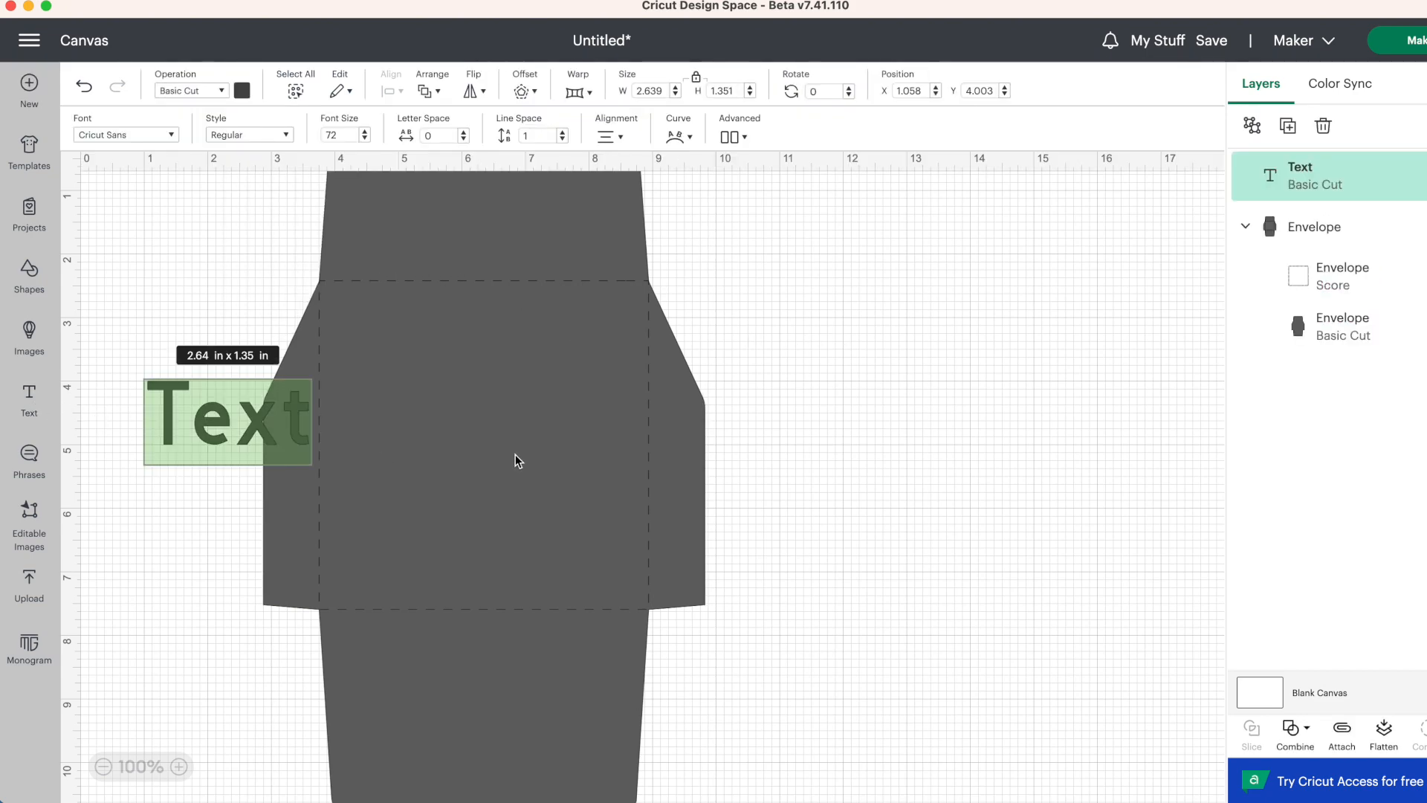
pyautogui.write("It's A")
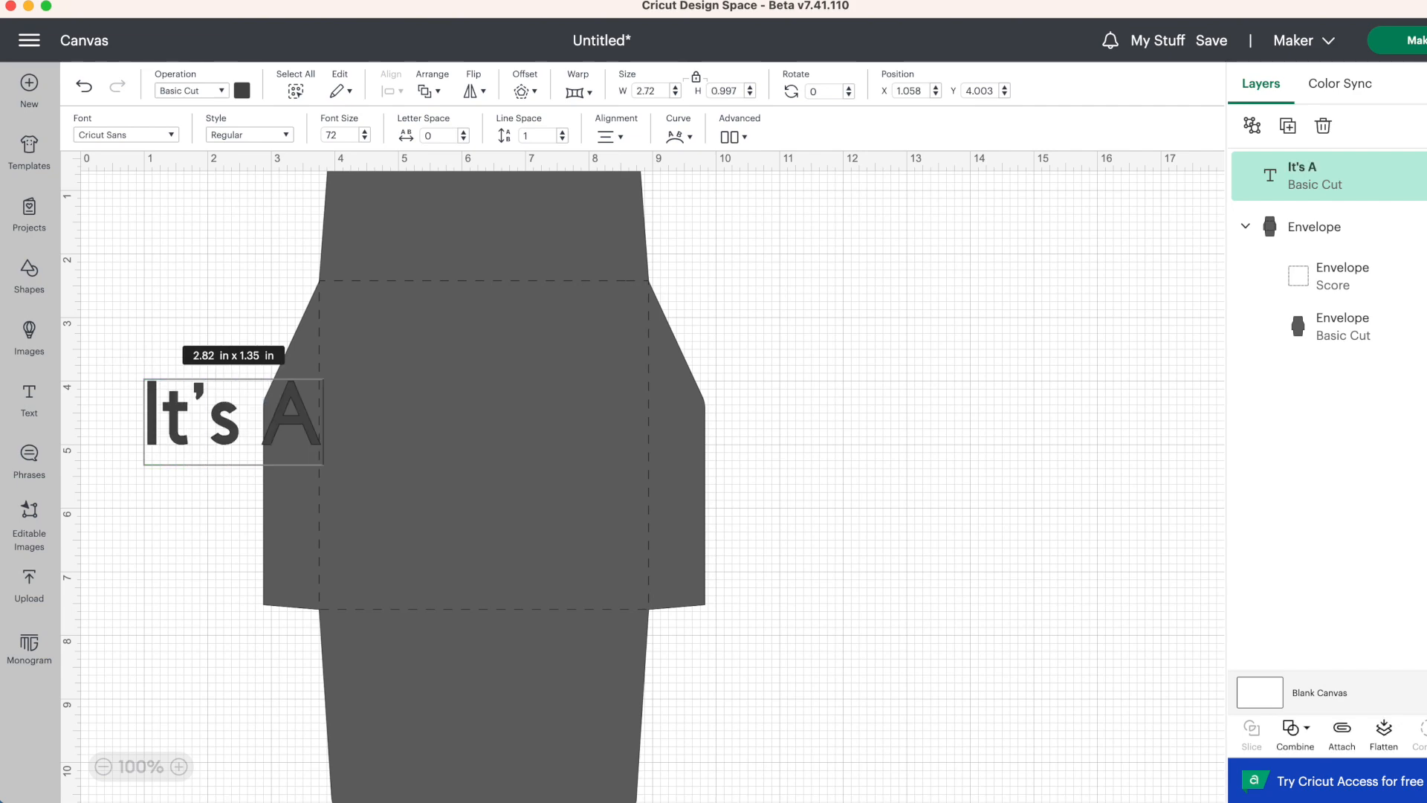
pyautogui.press('Return')
pyautogui.write('Party')
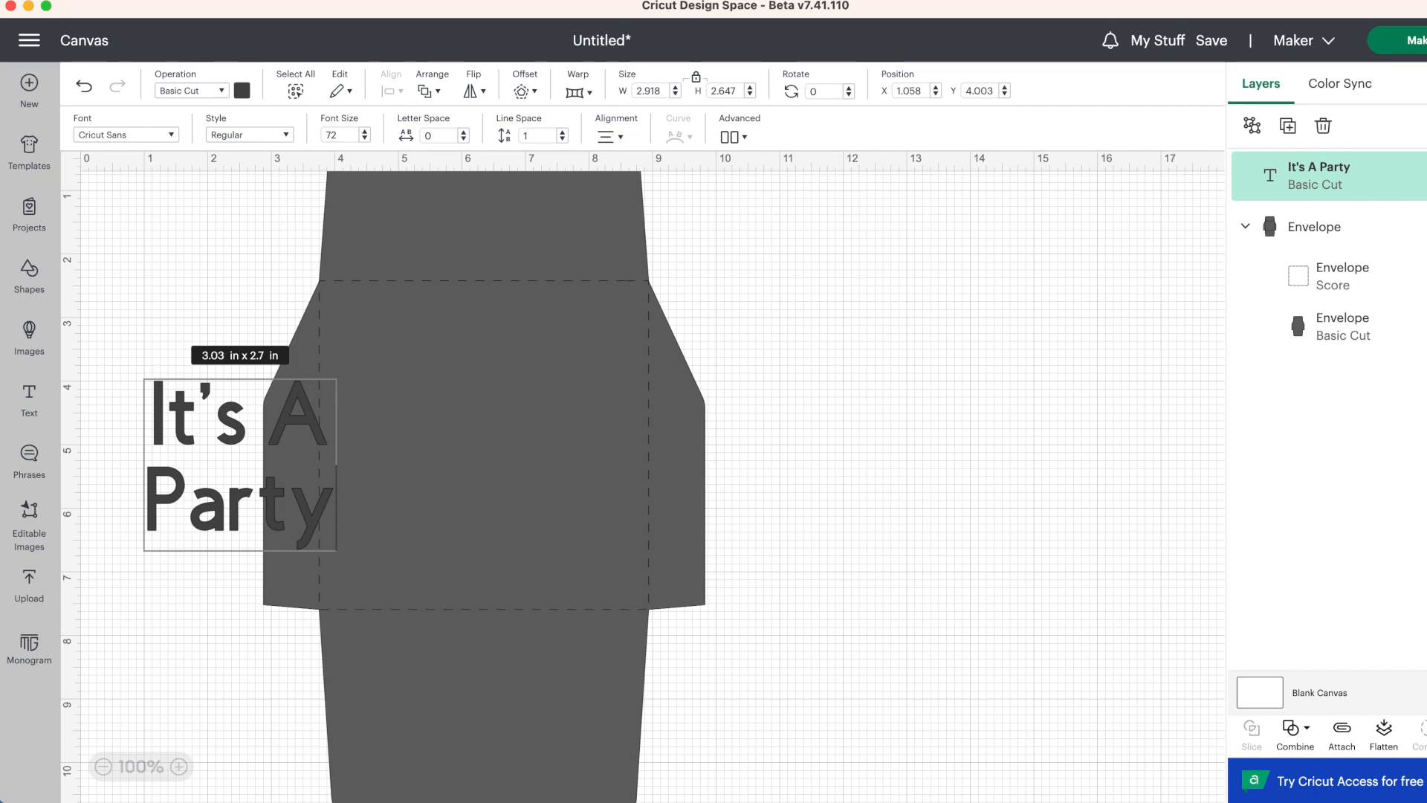
# - Move the text beside the envelope and enlarge it to about 4.14 × 3.76 in
pyautogui.moveTo(228, 413); pyautogui.dragTo(832, 341)
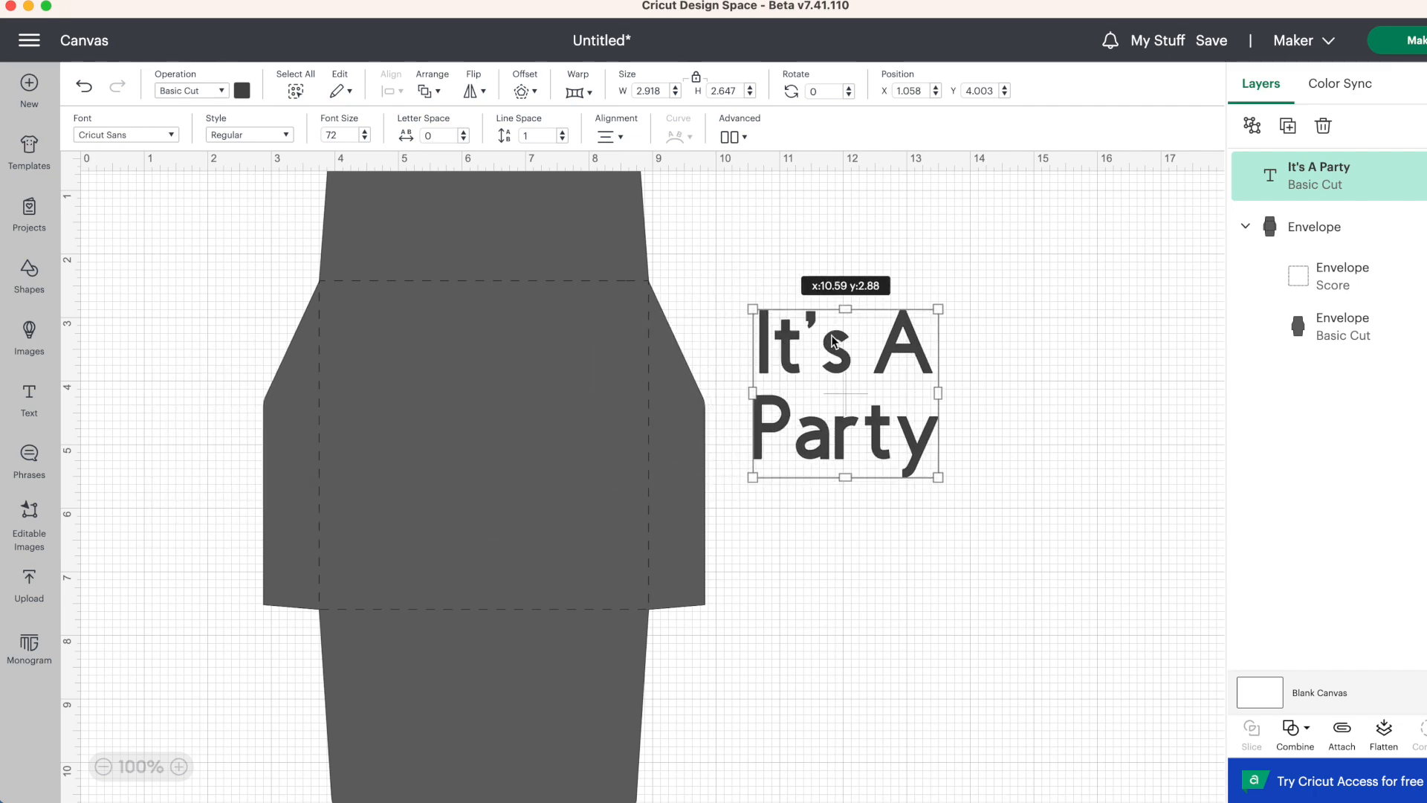
pyautogui.moveTo(936, 478); pyautogui.dragTo(1017, 546)
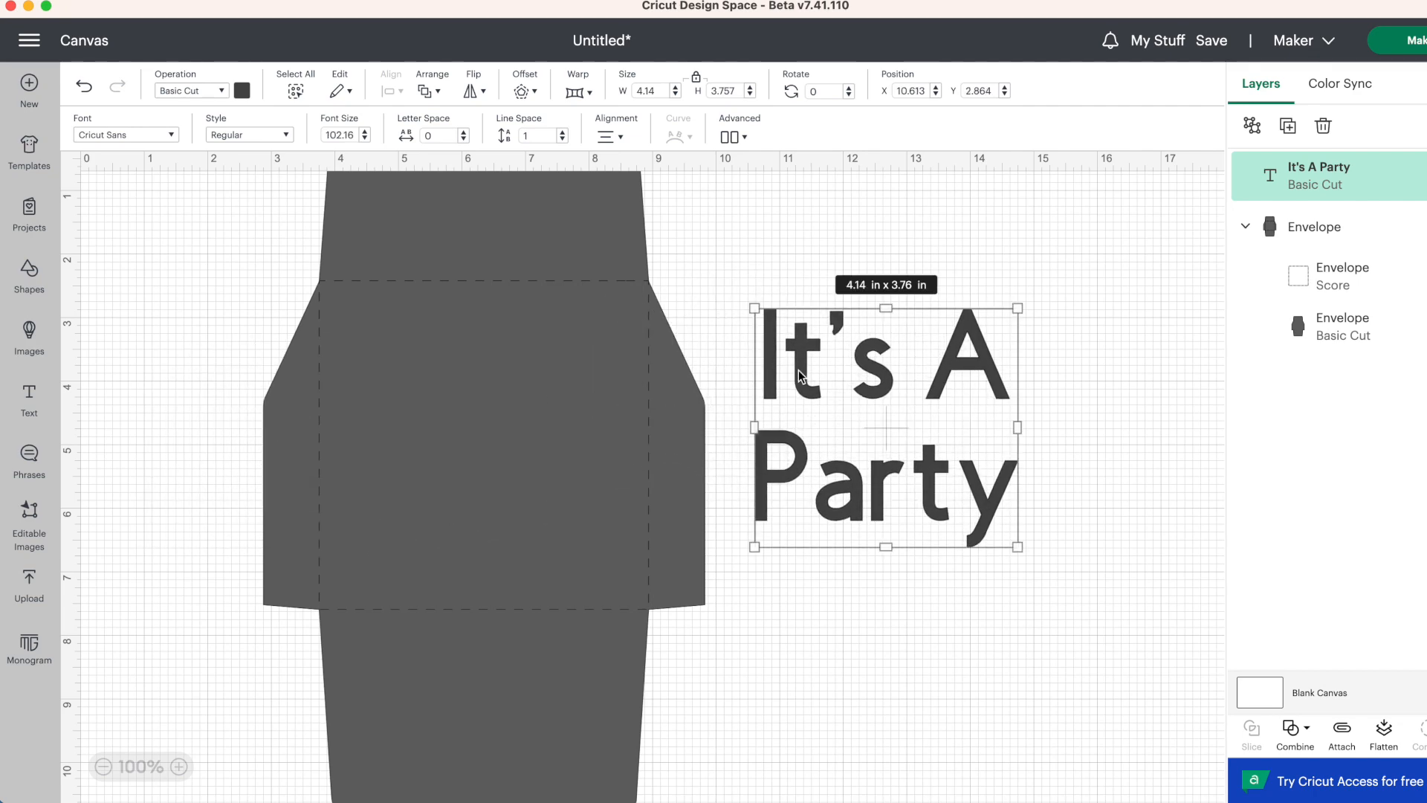
# - Open the font list for the text and filter Cricut fonts to Writing and Free
pyautogui.doubleClick(773, 364)
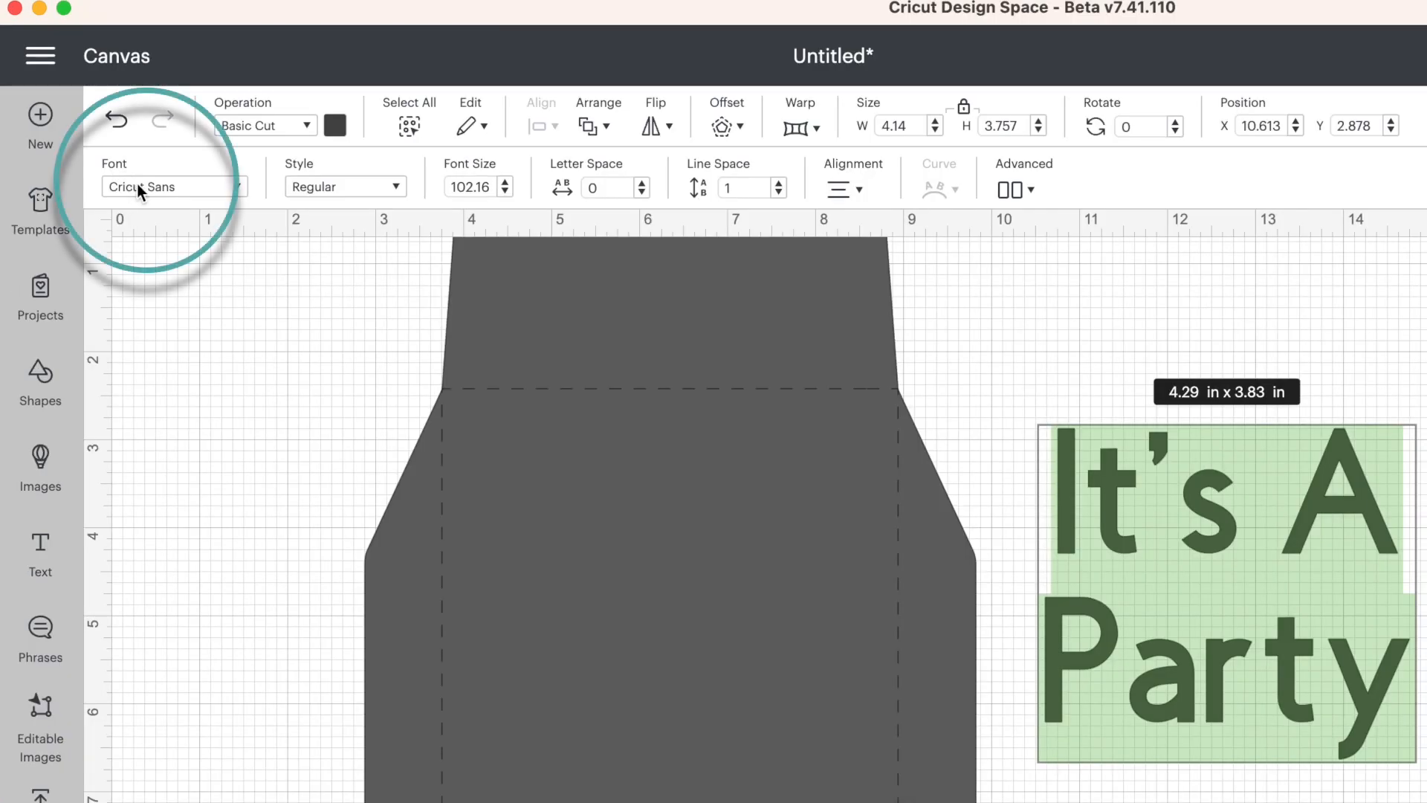
pyautogui.click(137, 186)
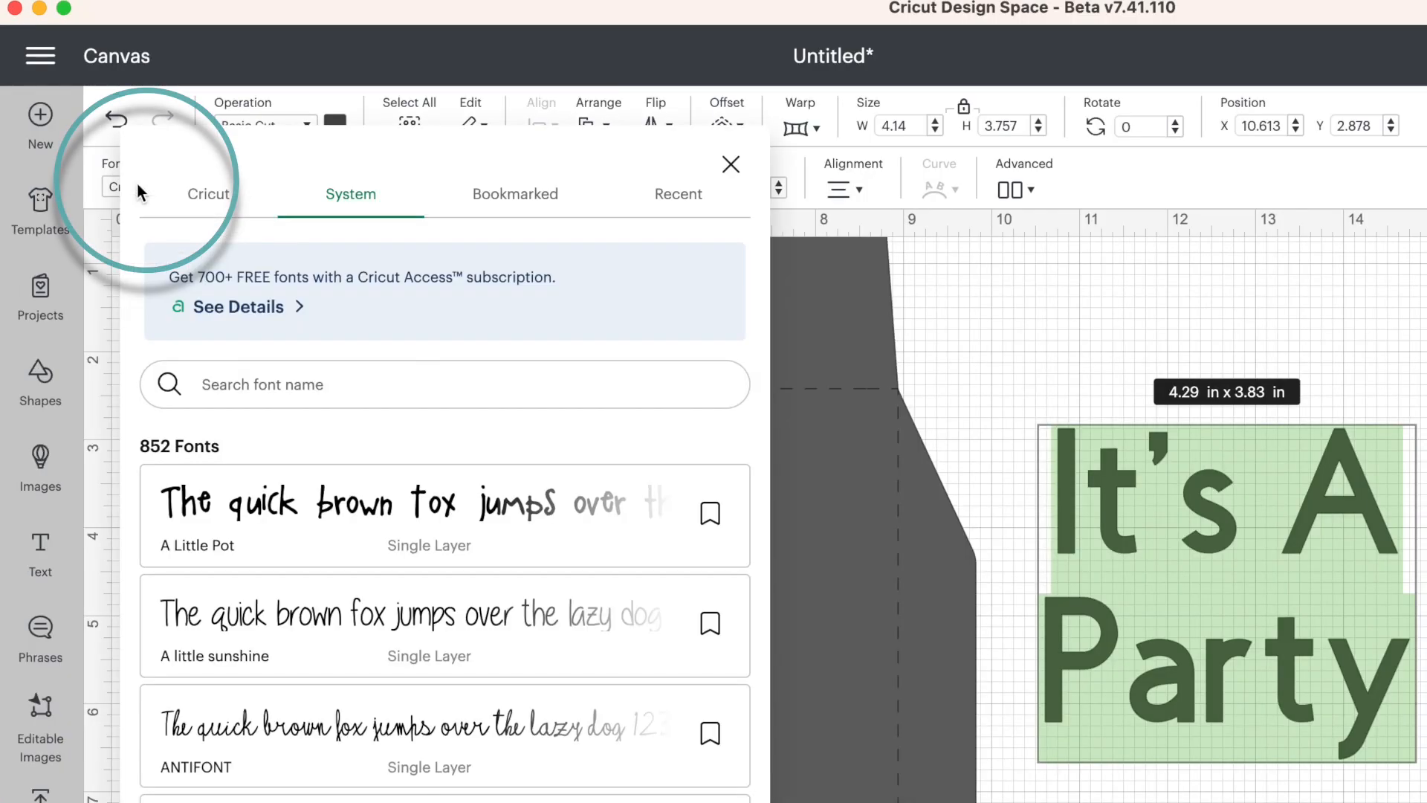
pyautogui.click(205, 197)
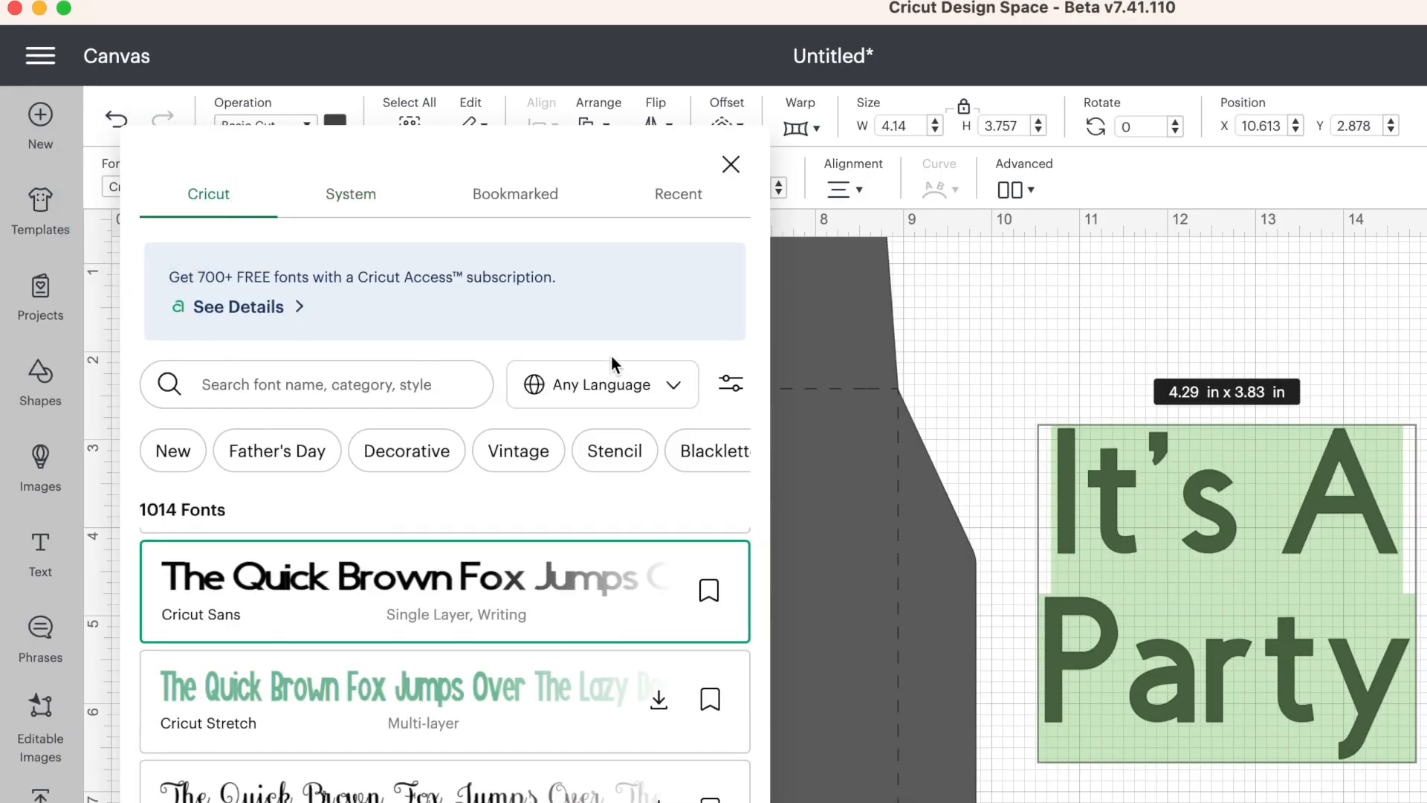
pyautogui.click(730, 400)
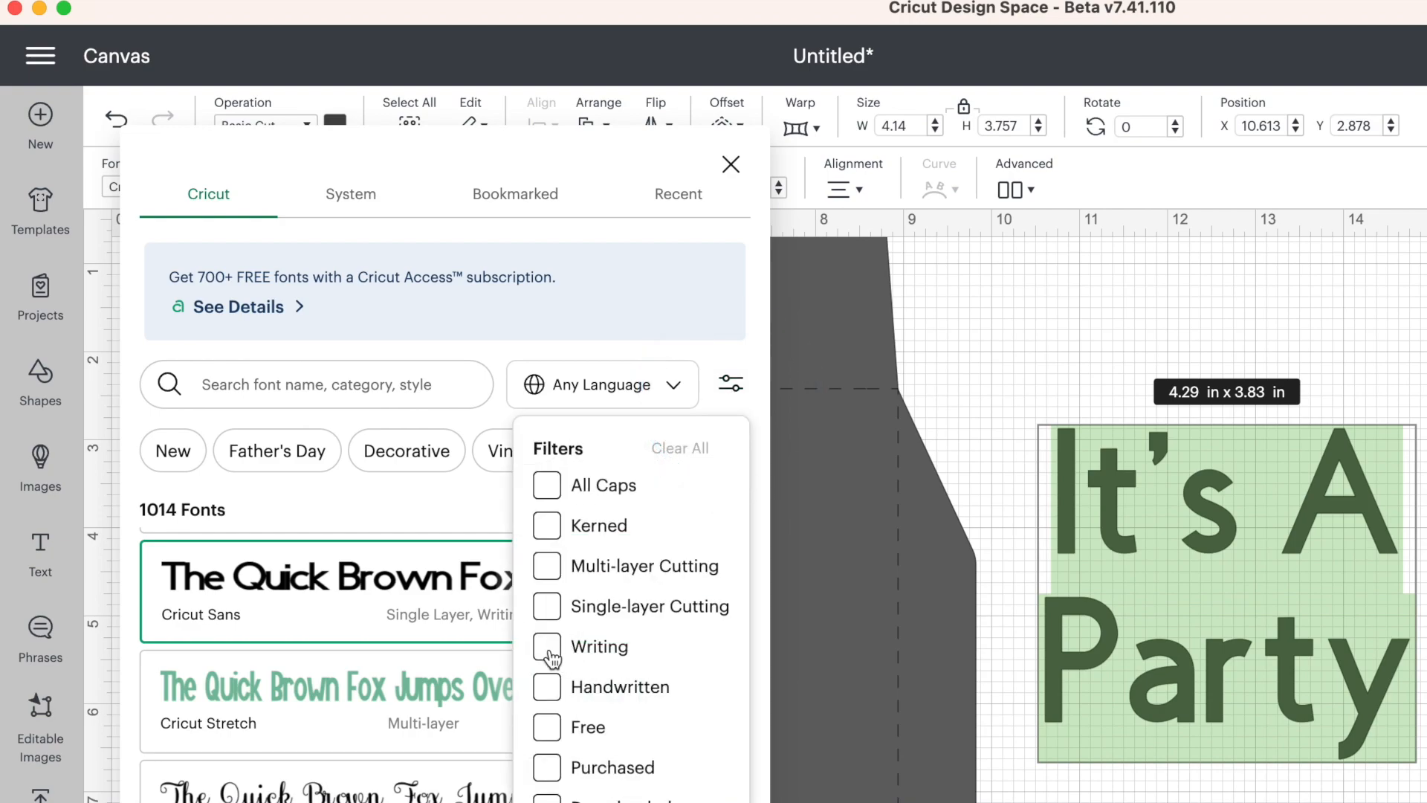
pyautogui.click(549, 649)
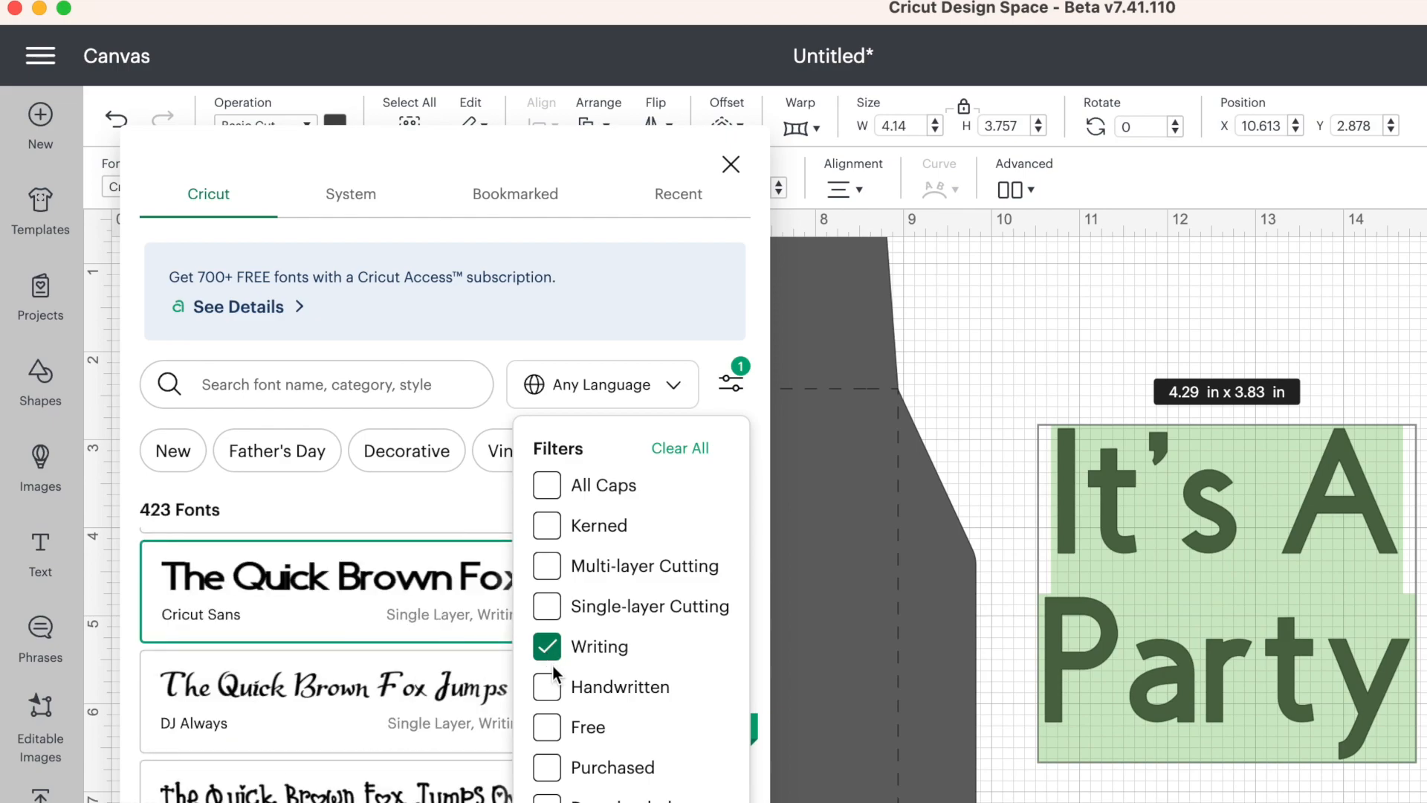
pyautogui.click(553, 733)
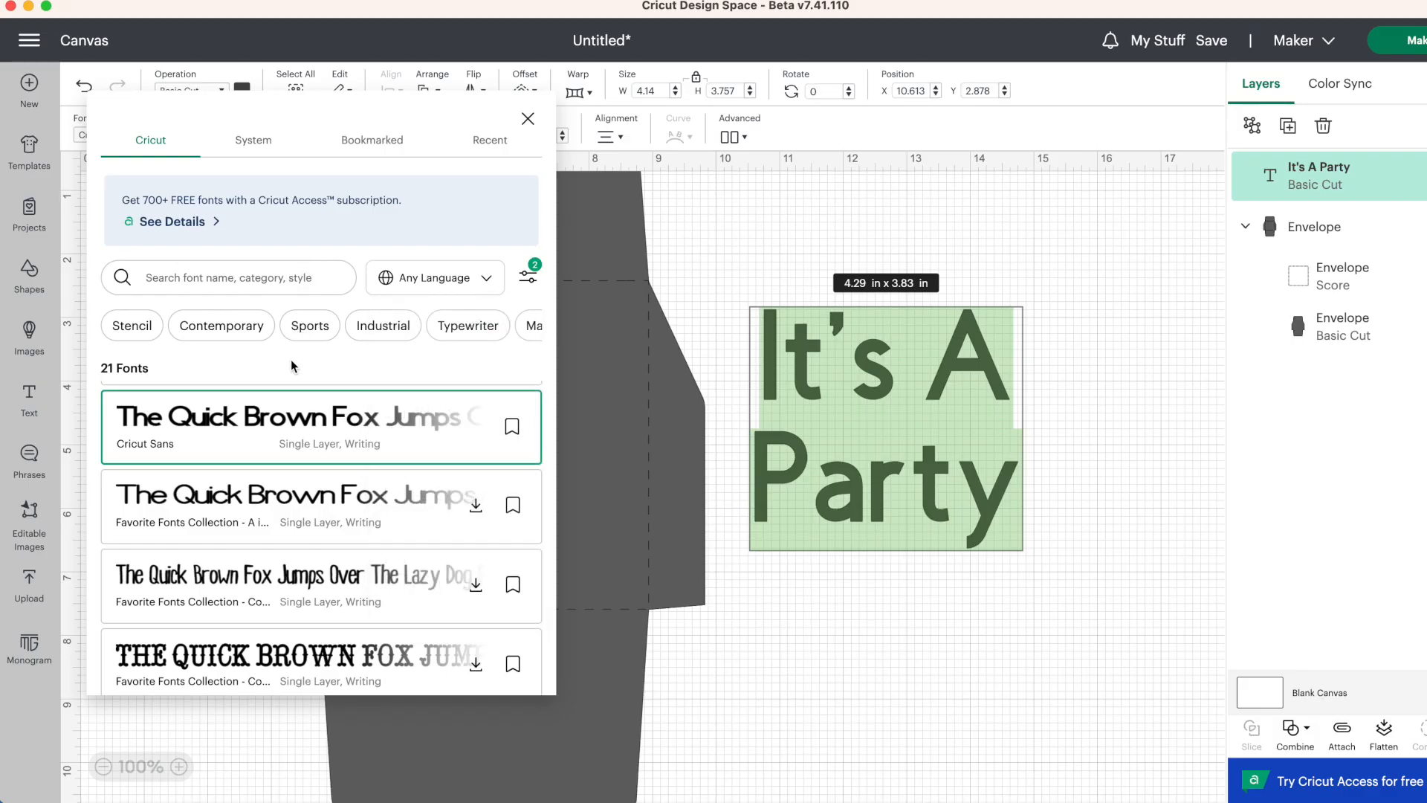
# - Change the text's font to Gingersnap and move the text slightly upward
pyautogui.scroll(-4, 290, 505)
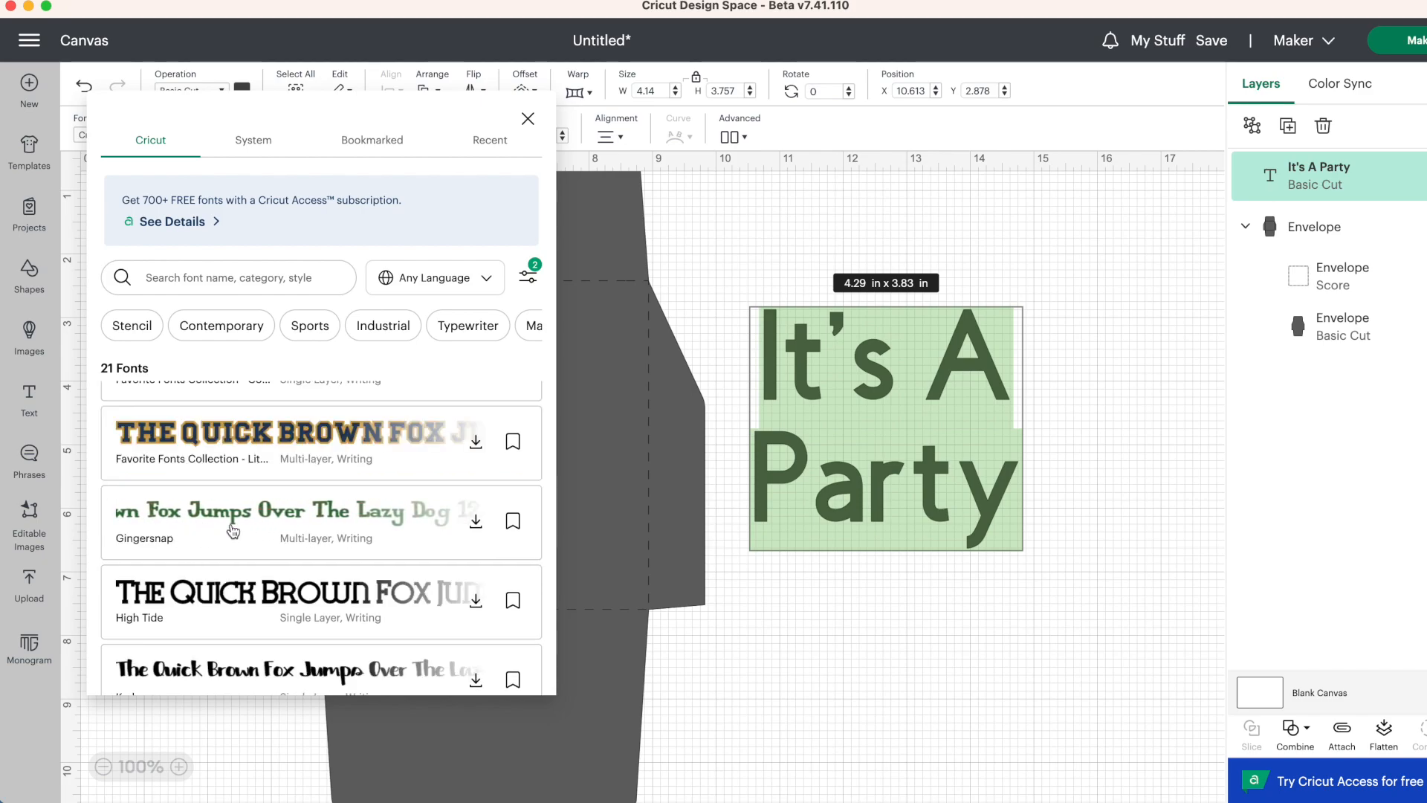
pyautogui.click(233, 530)
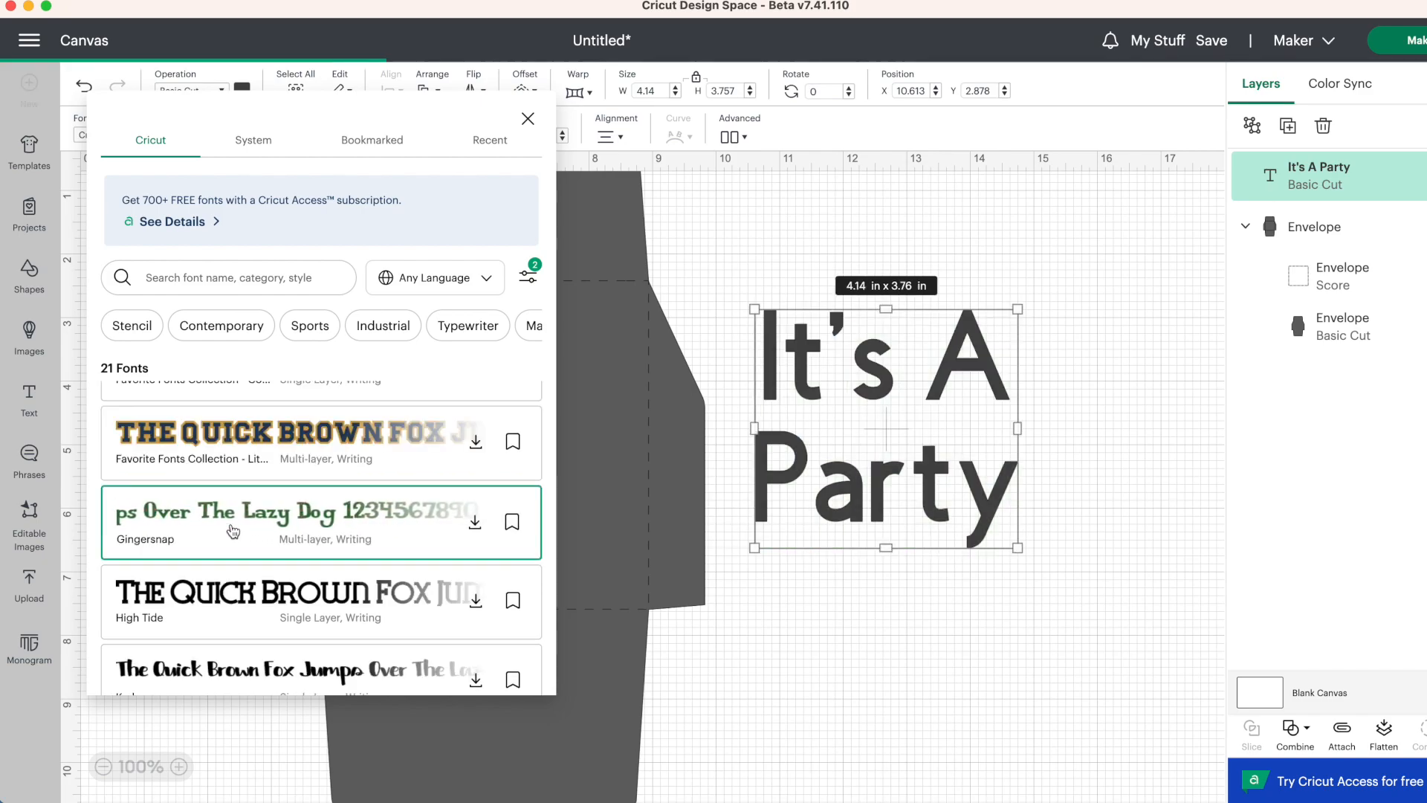
pyautogui.click(884, 467)
pyautogui.moveTo(841, 473); pyautogui.dragTo(880, 349)
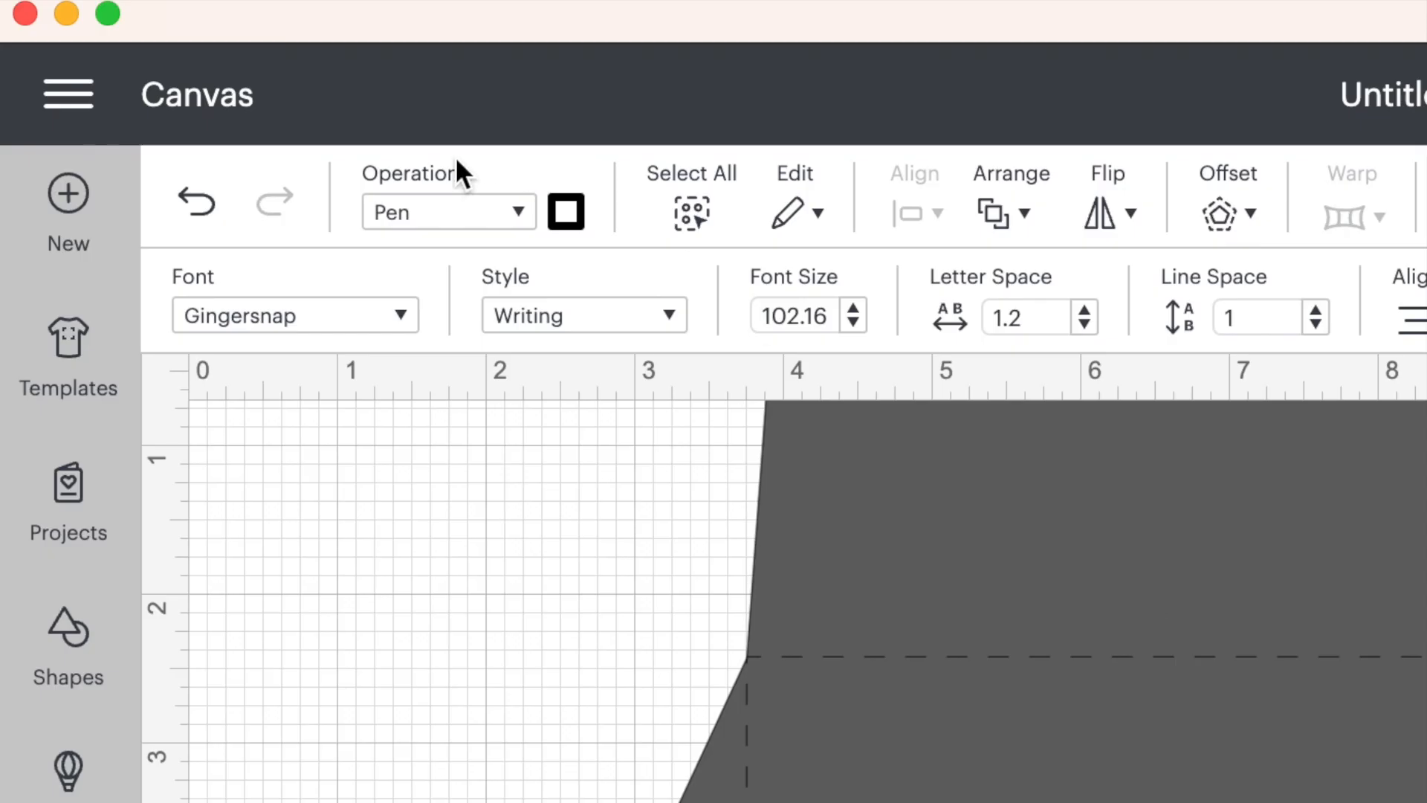
pyautogui.click(520, 232)
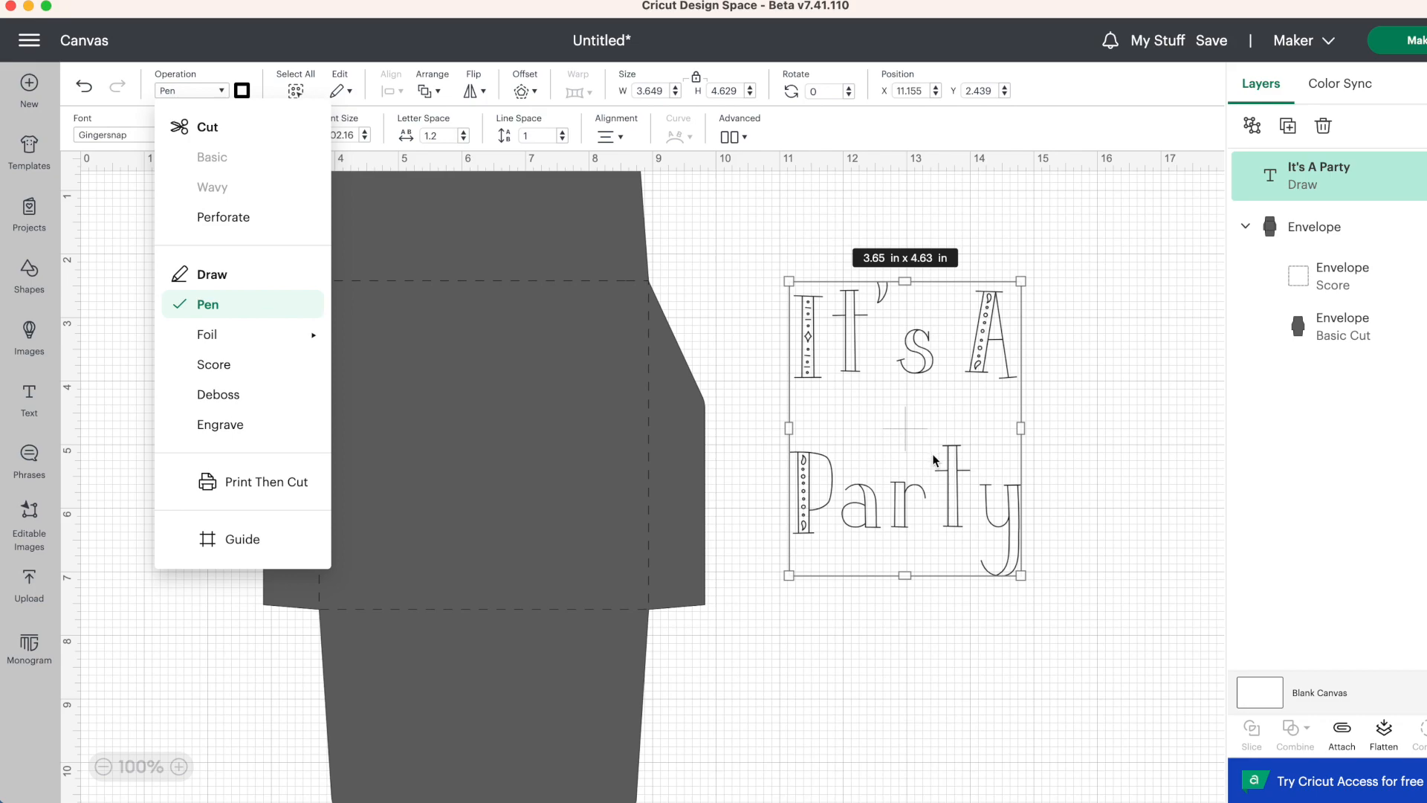
pyautogui.click(1048, 462)
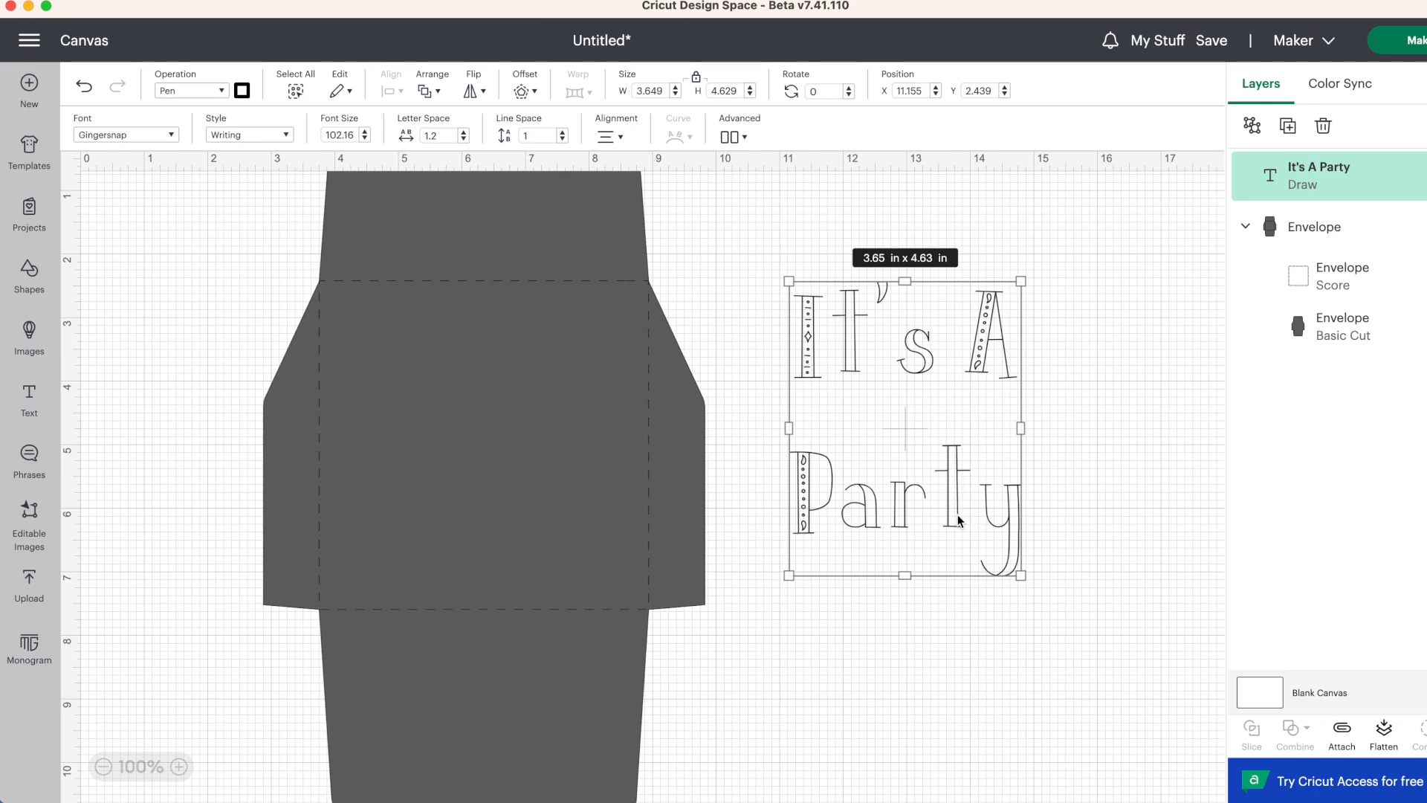
# - Set the text's line spacing to -4
pyautogui.click(798, 340)
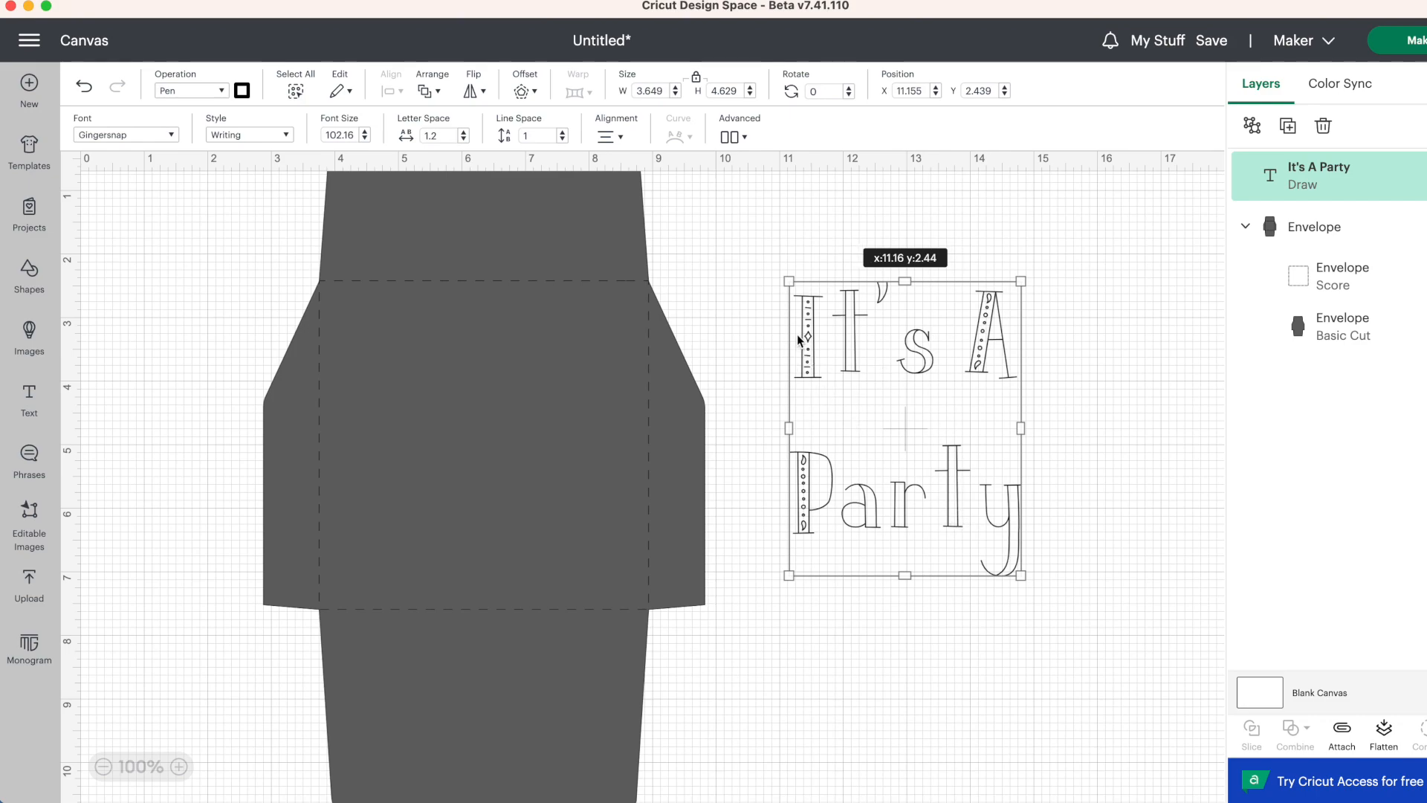
pyautogui.doubleClick(798, 339)
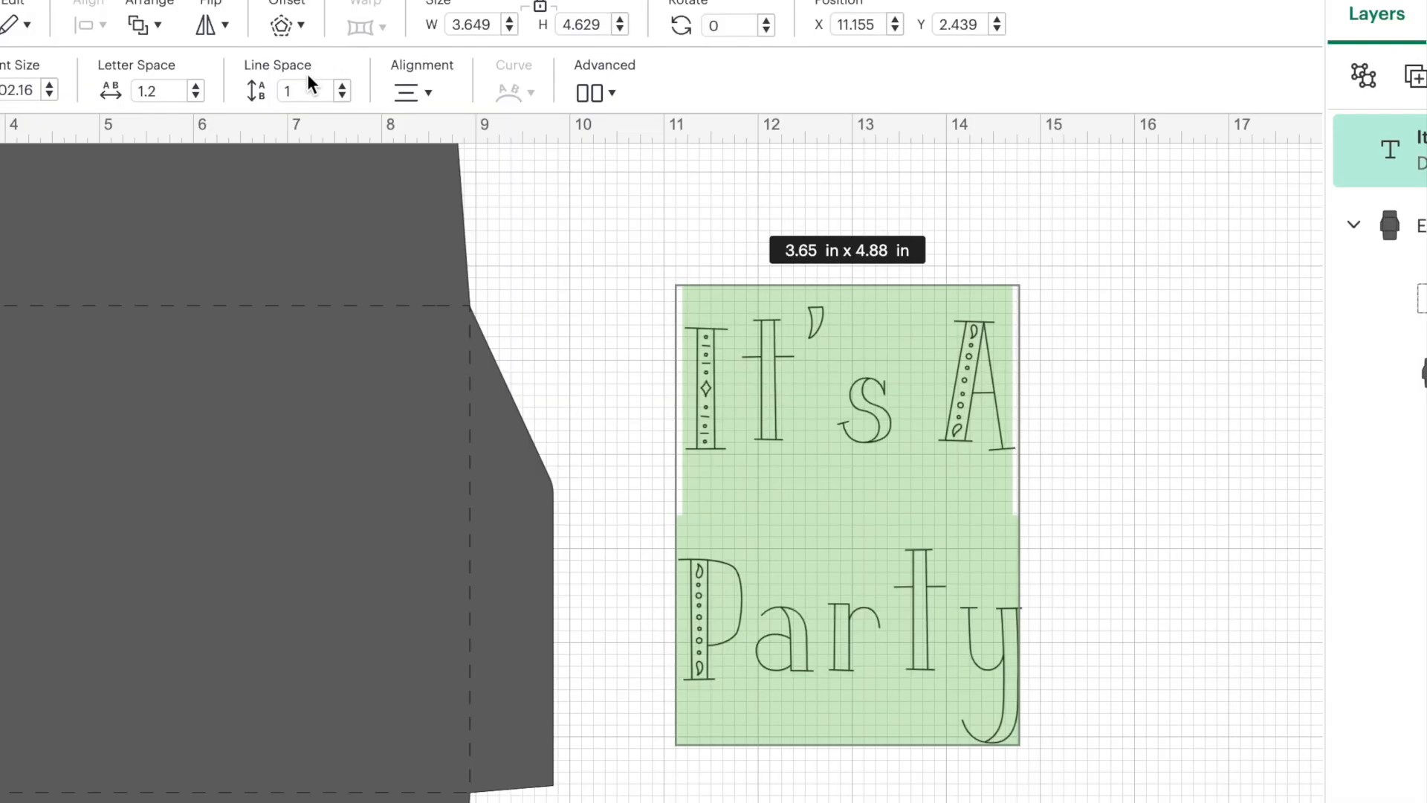
pyautogui.click(313, 90)
pyautogui.moveTo(319, 90); pyautogui.dragTo(275, 88)
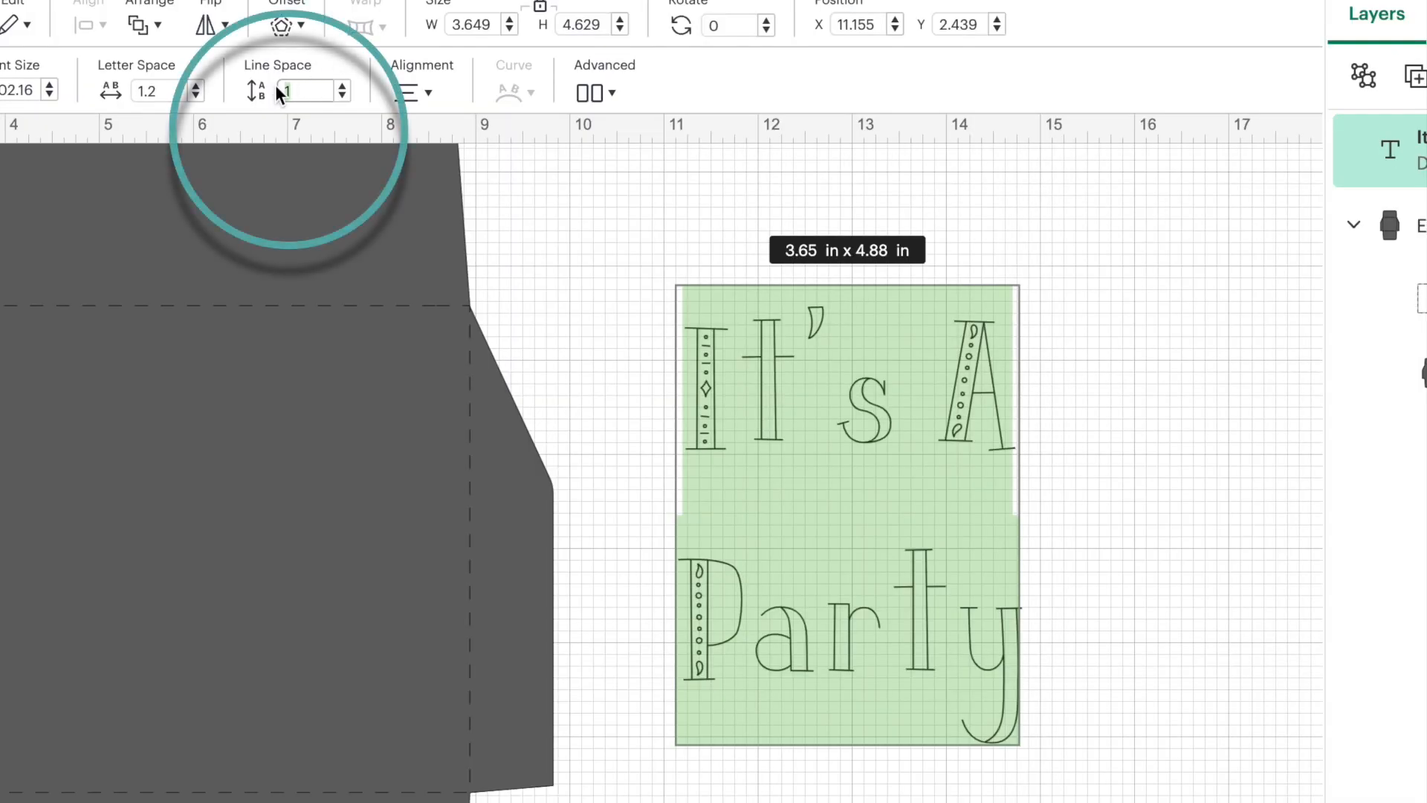
pyautogui.write('-3')
pyautogui.press('Return')
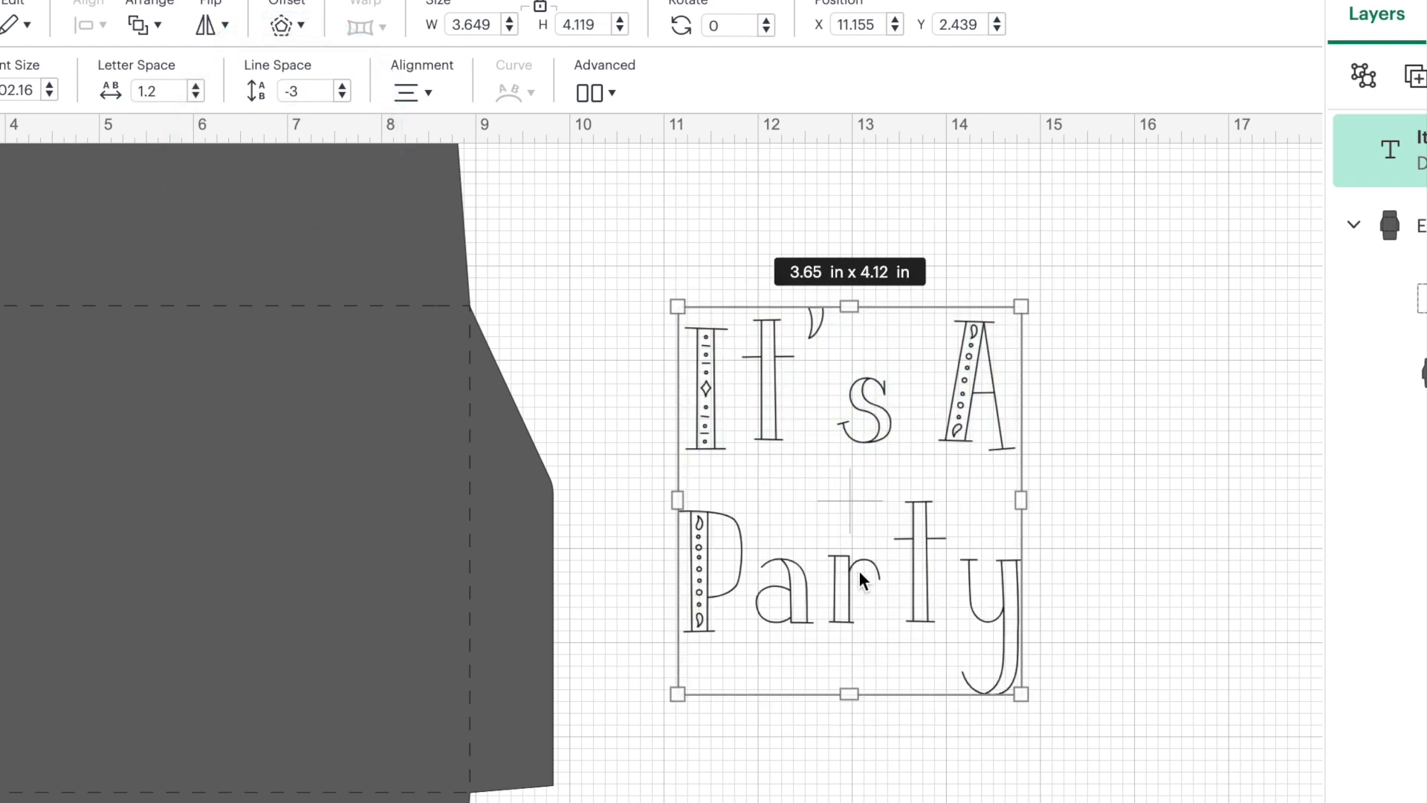
pyautogui.doubleClick(303, 89)
pyautogui.write('-4')
pyautogui.press('Return')
# - Move the text onto the envelope's front panel
pyautogui.click(1058, 637)
pyautogui.click(956, 596)
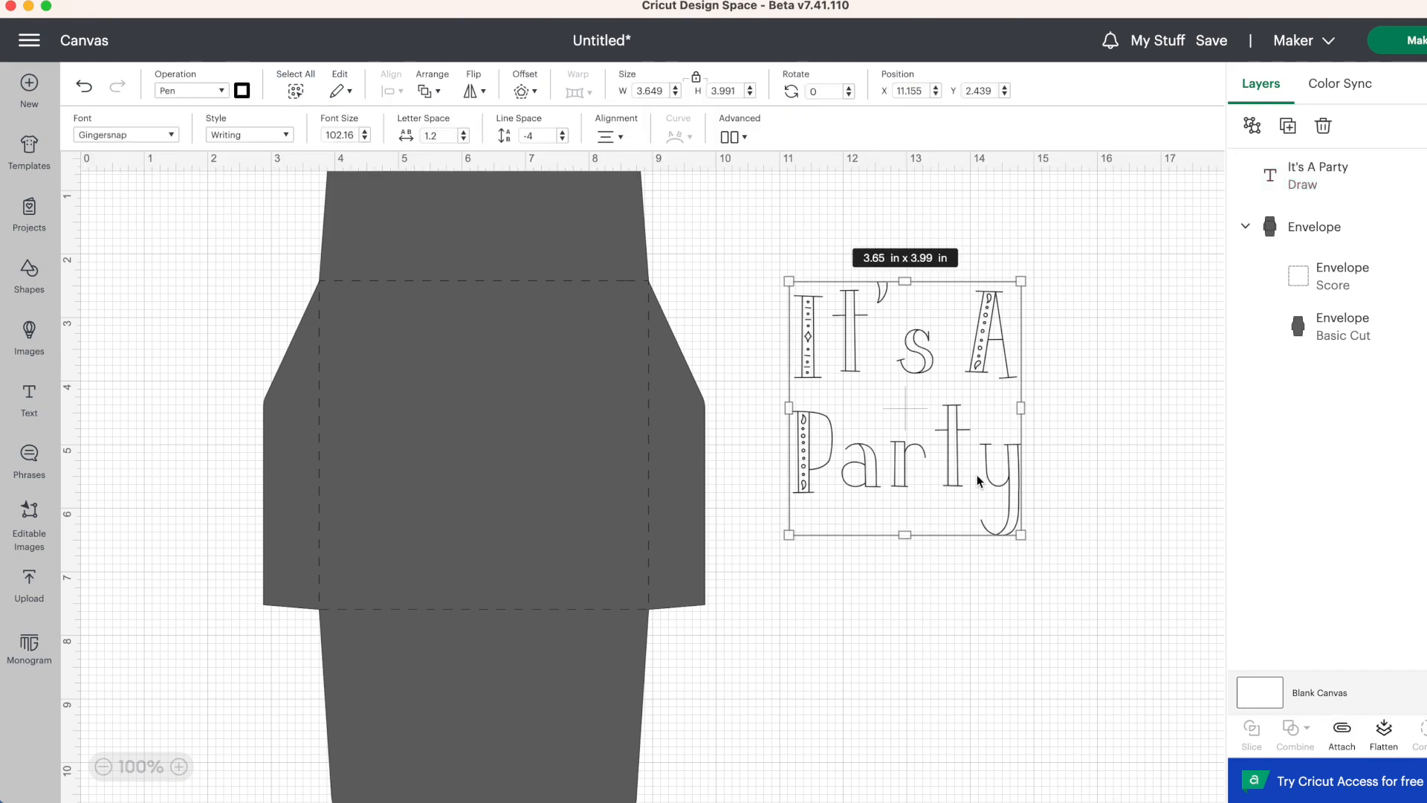
pyautogui.moveTo(978, 481); pyautogui.dragTo(553, 513)
pyautogui.click(554, 513)
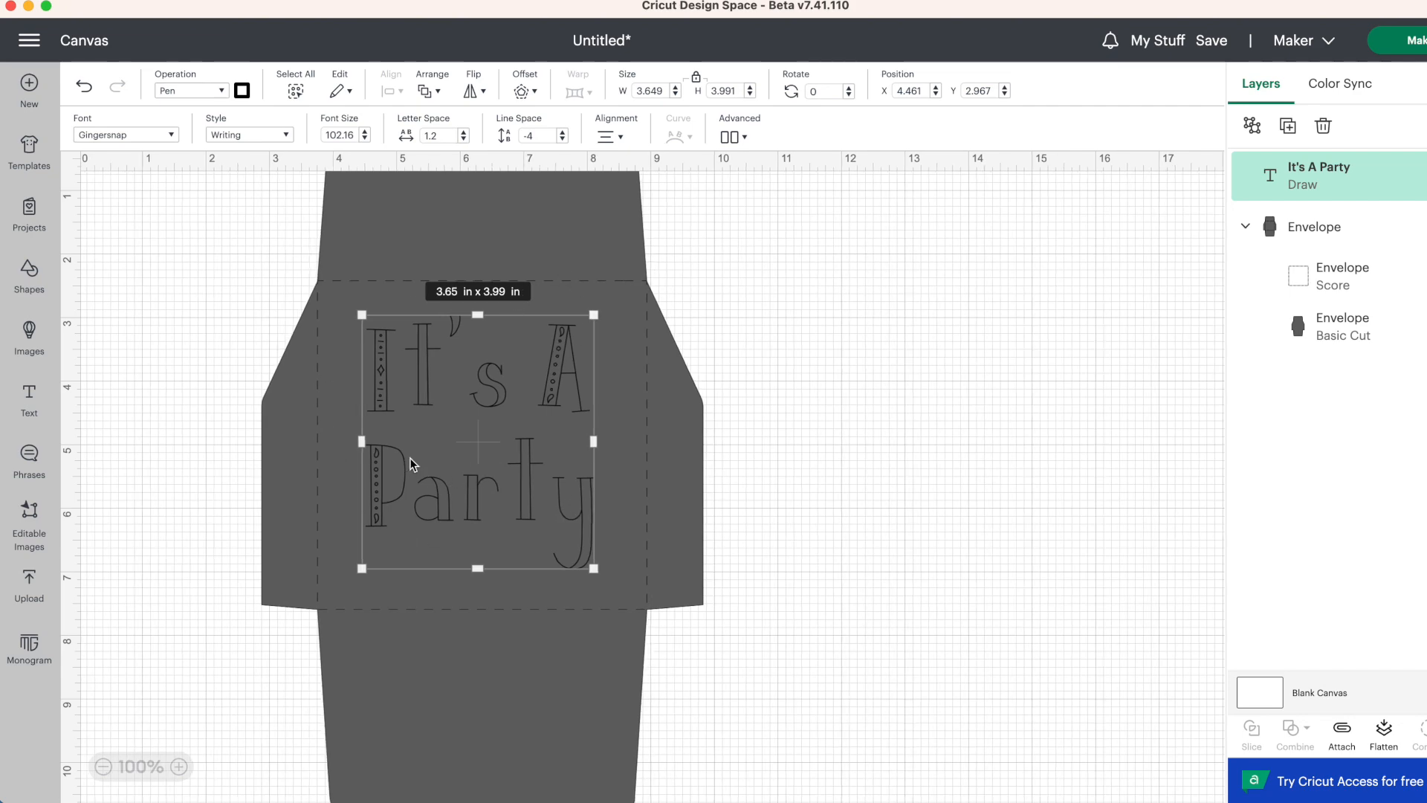
# - Set the text's pen to G - Gel (1mm) in Pink (Opaque)
pyautogui.doubleClick(435, 407)
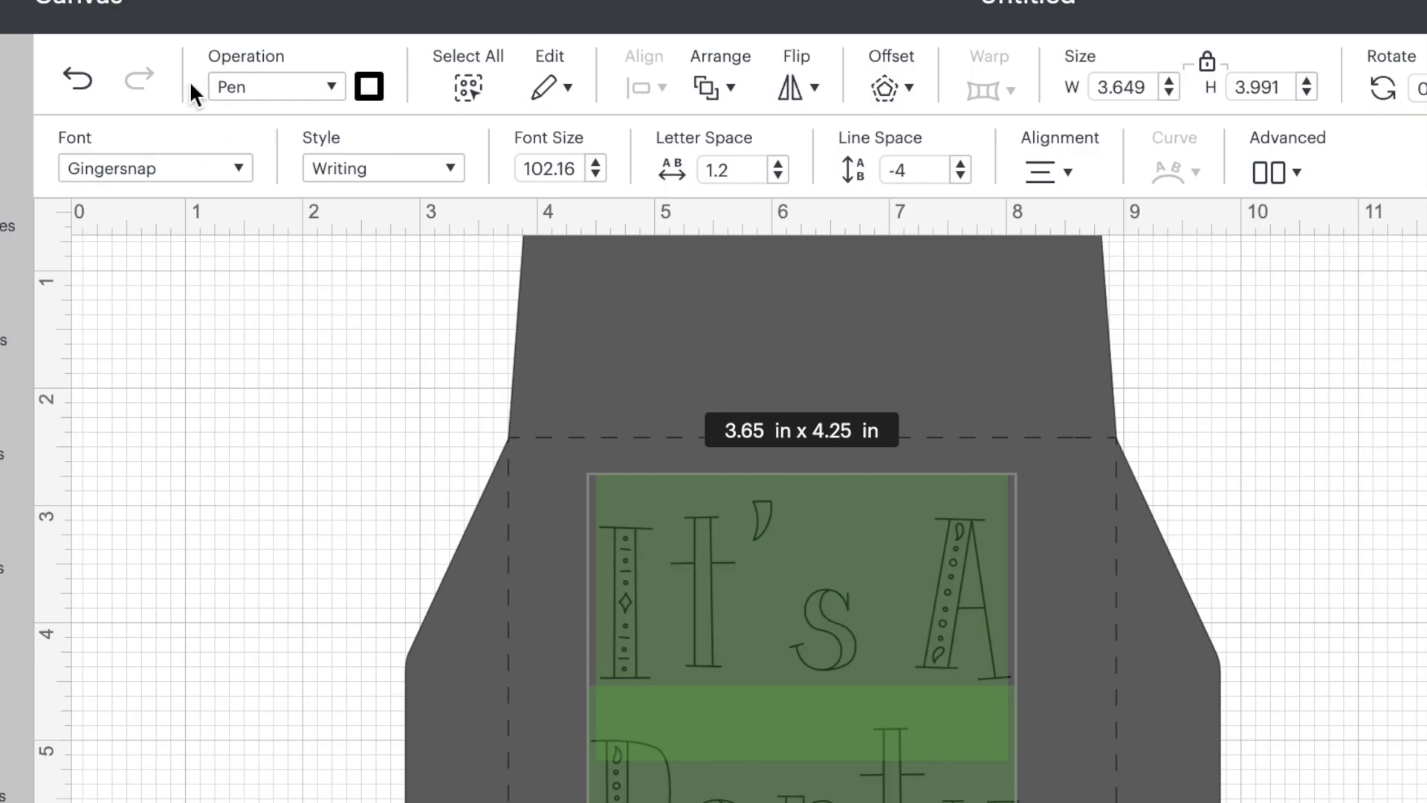
pyautogui.click(369, 87)
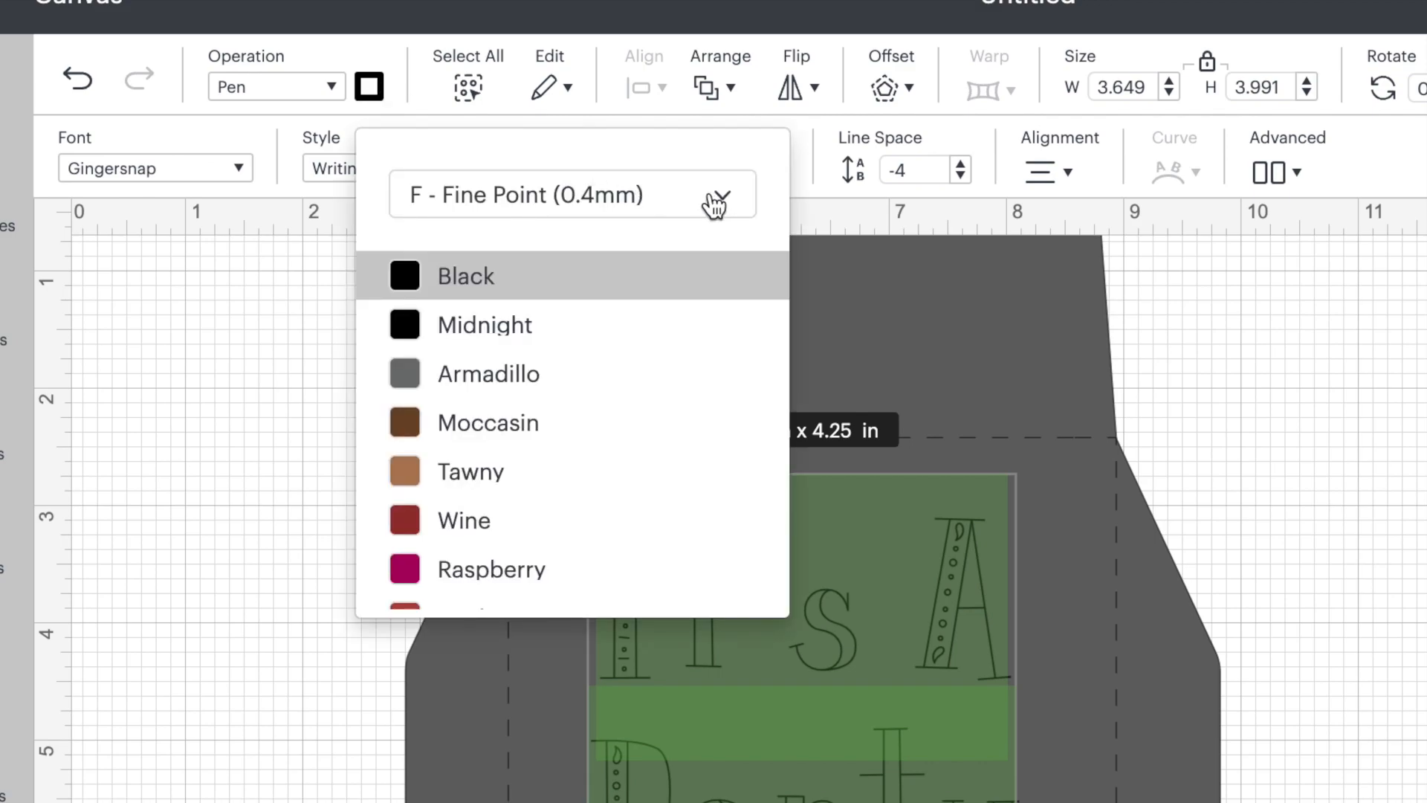
pyautogui.click(717, 197)
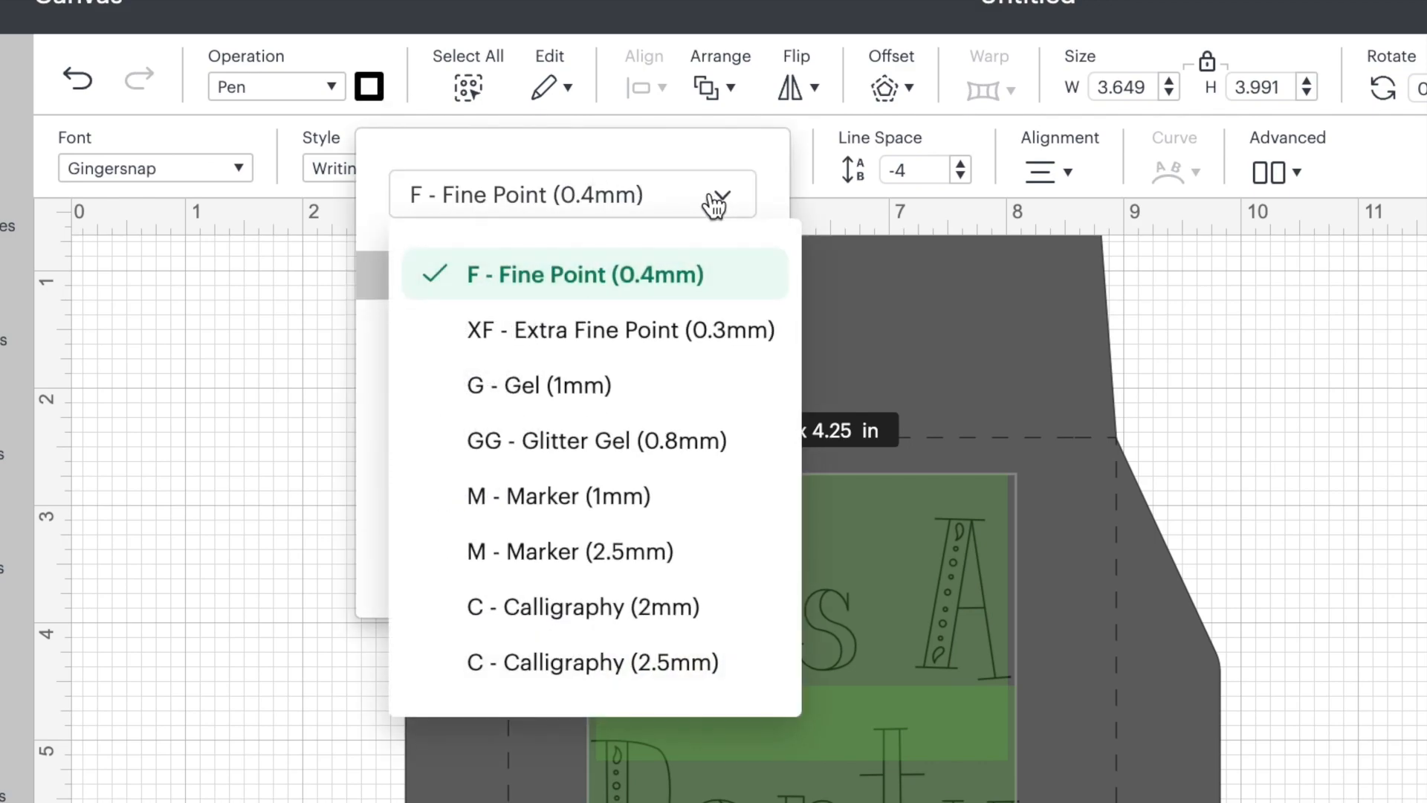
pyautogui.click(583, 395)
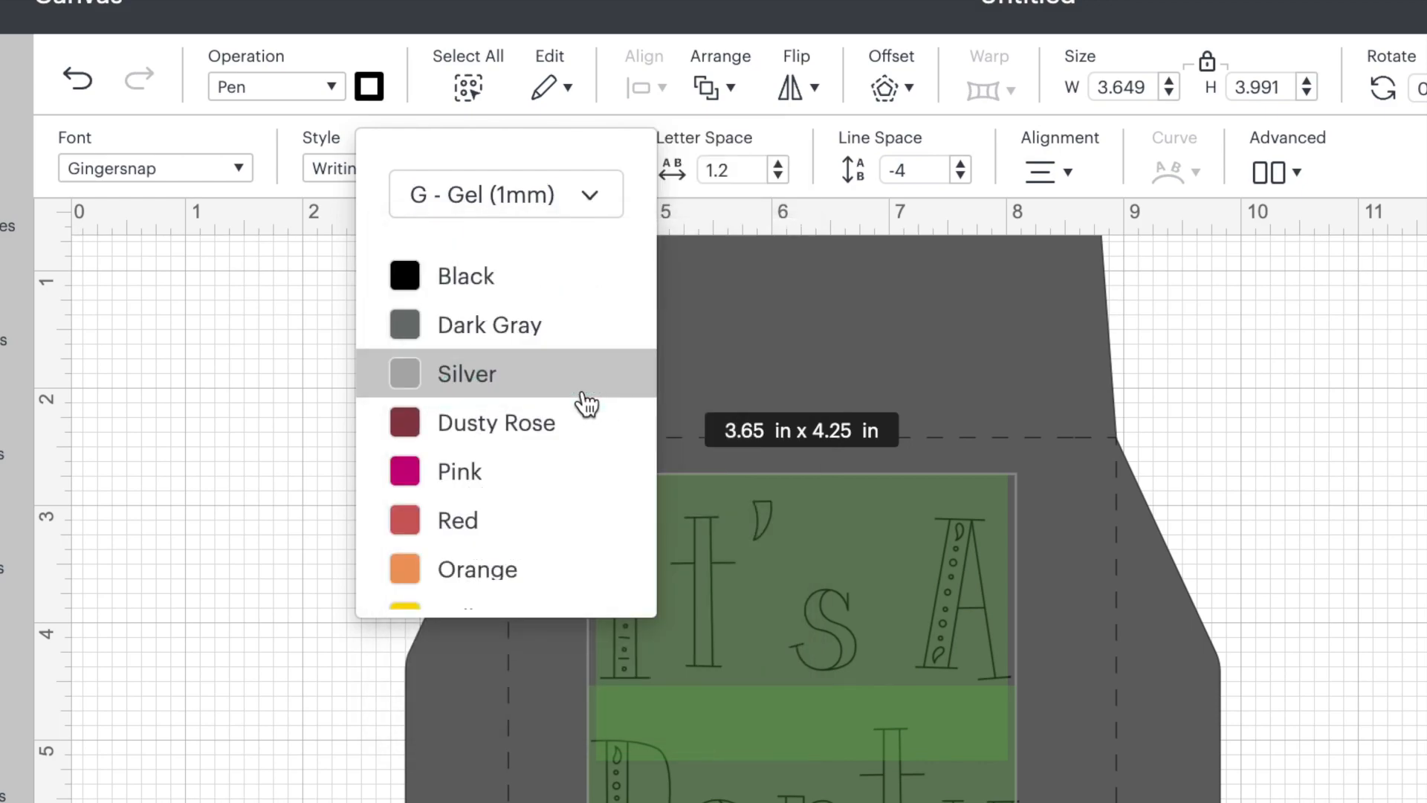
pyautogui.scroll(-6, 578, 416)
pyautogui.scroll(-1, 579, 420)
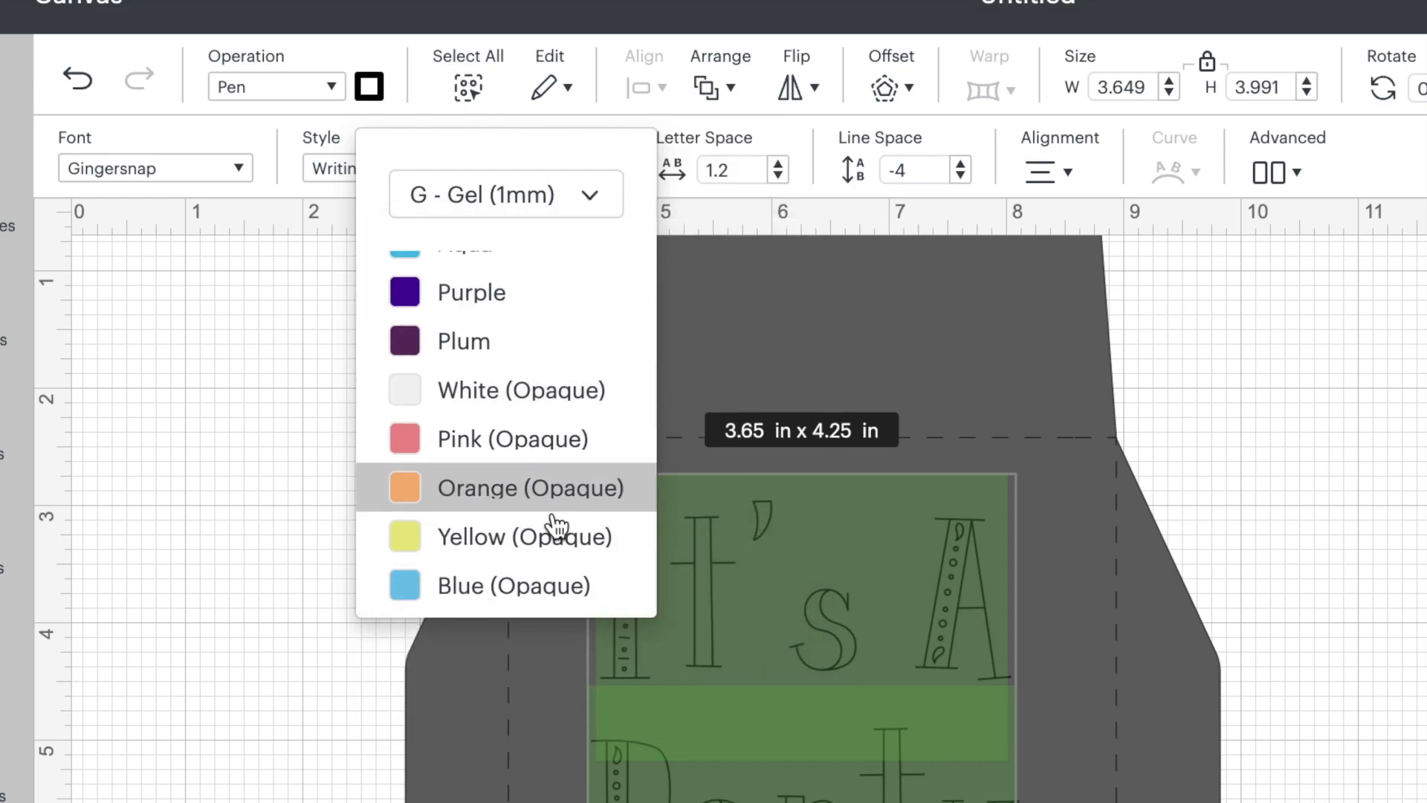
pyautogui.click(465, 445)
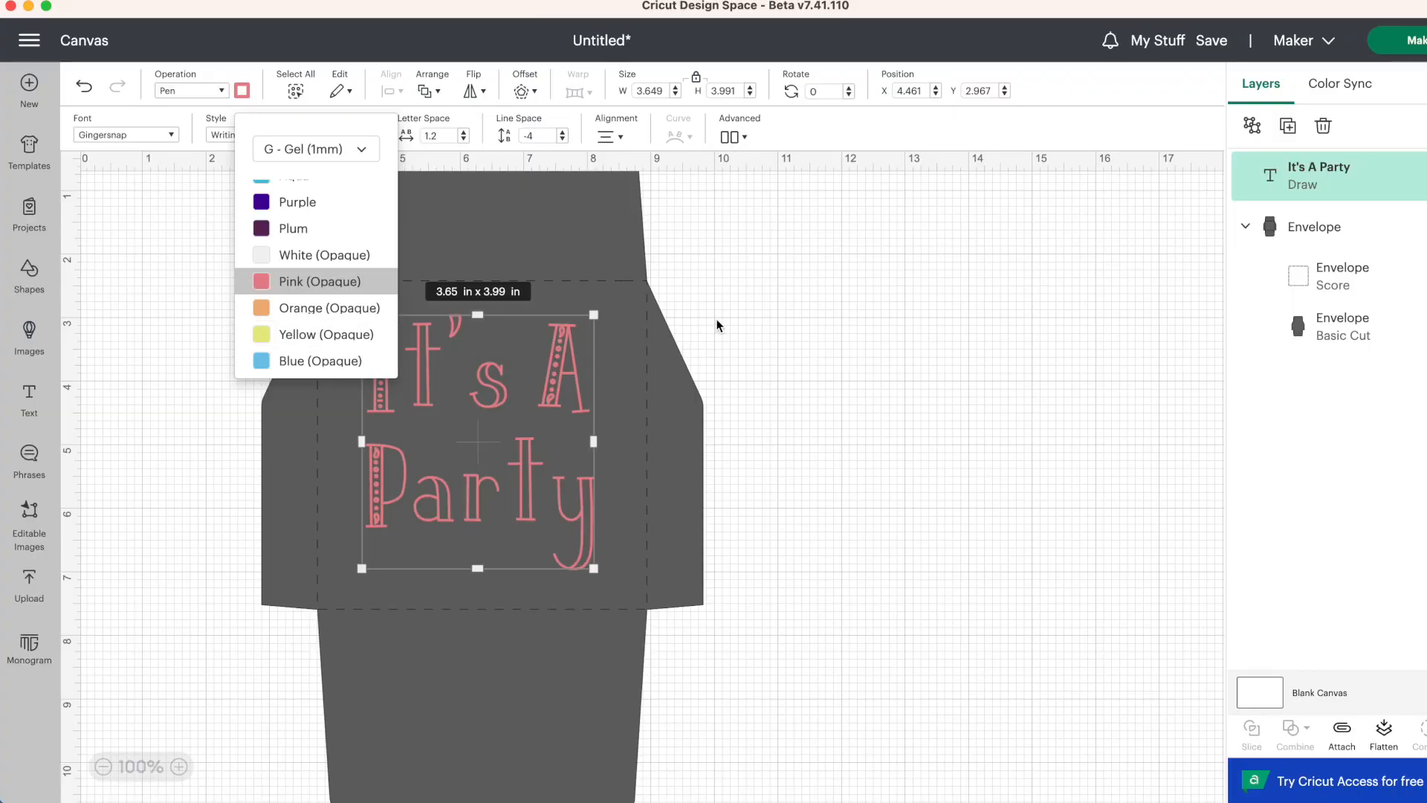
pyautogui.click(715, 325)
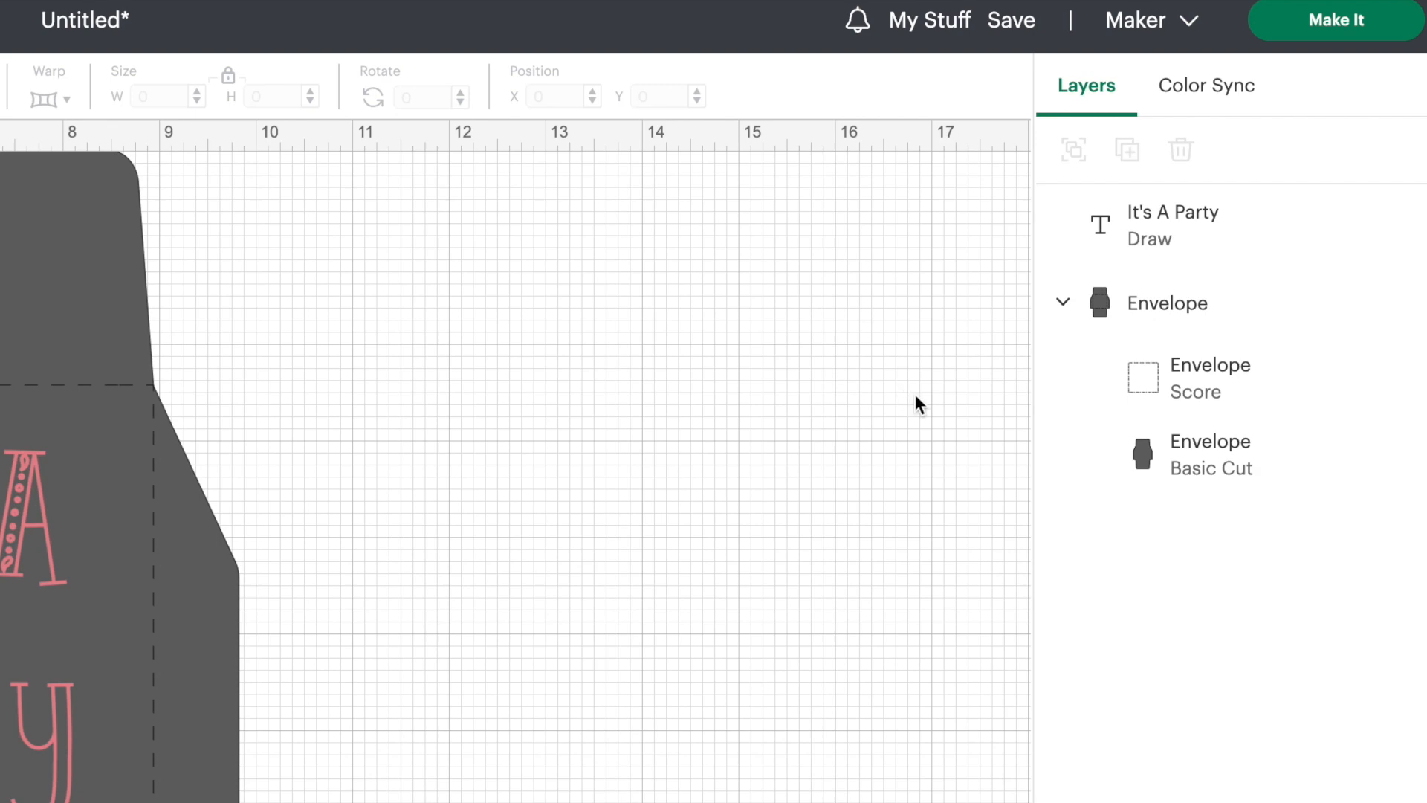
# - Select the envelope's Basic Cut layer together with the text and center them horizontally
pyautogui.click(1236, 466)
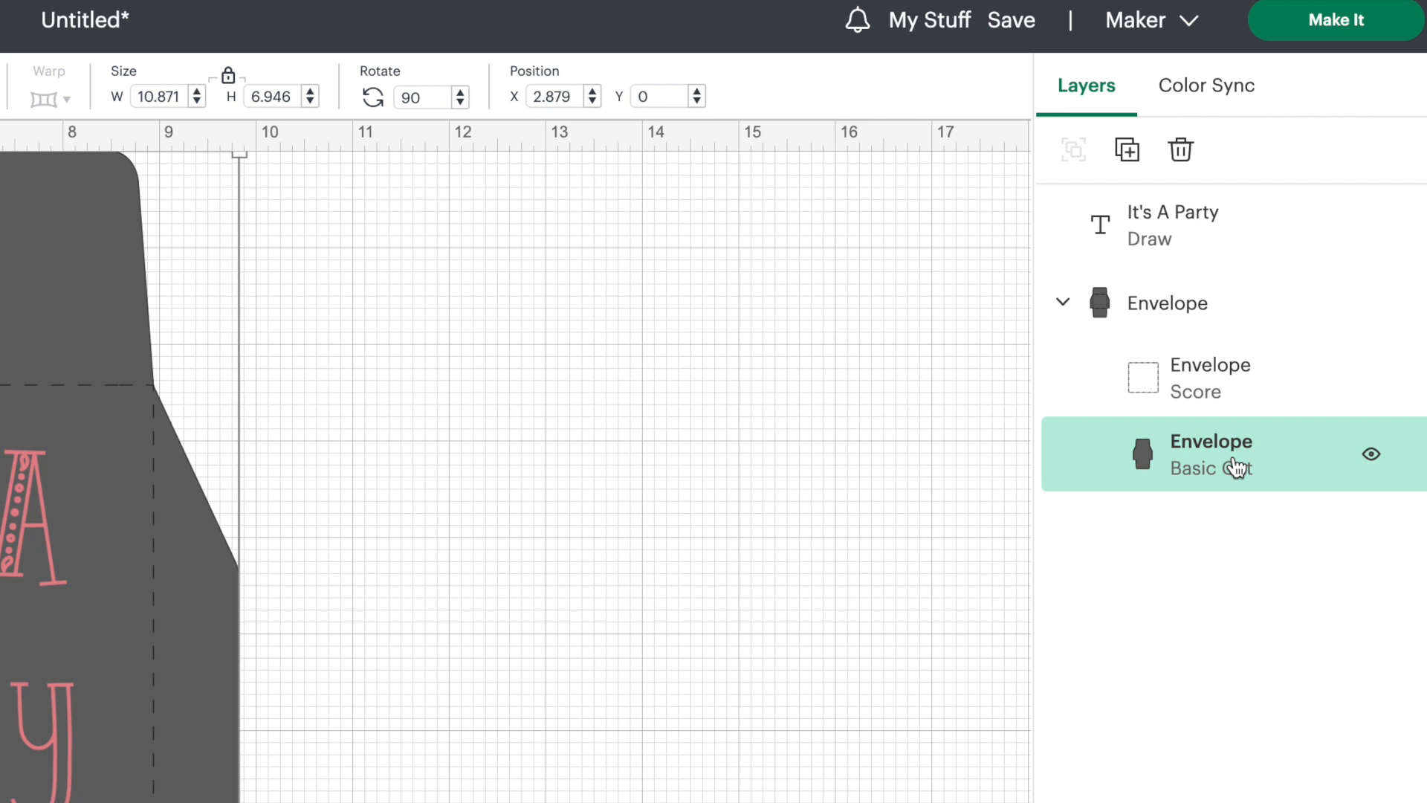
pyautogui.keyDown('shift'); pyautogui.click(1172, 239); pyautogui.keyUp('shift')
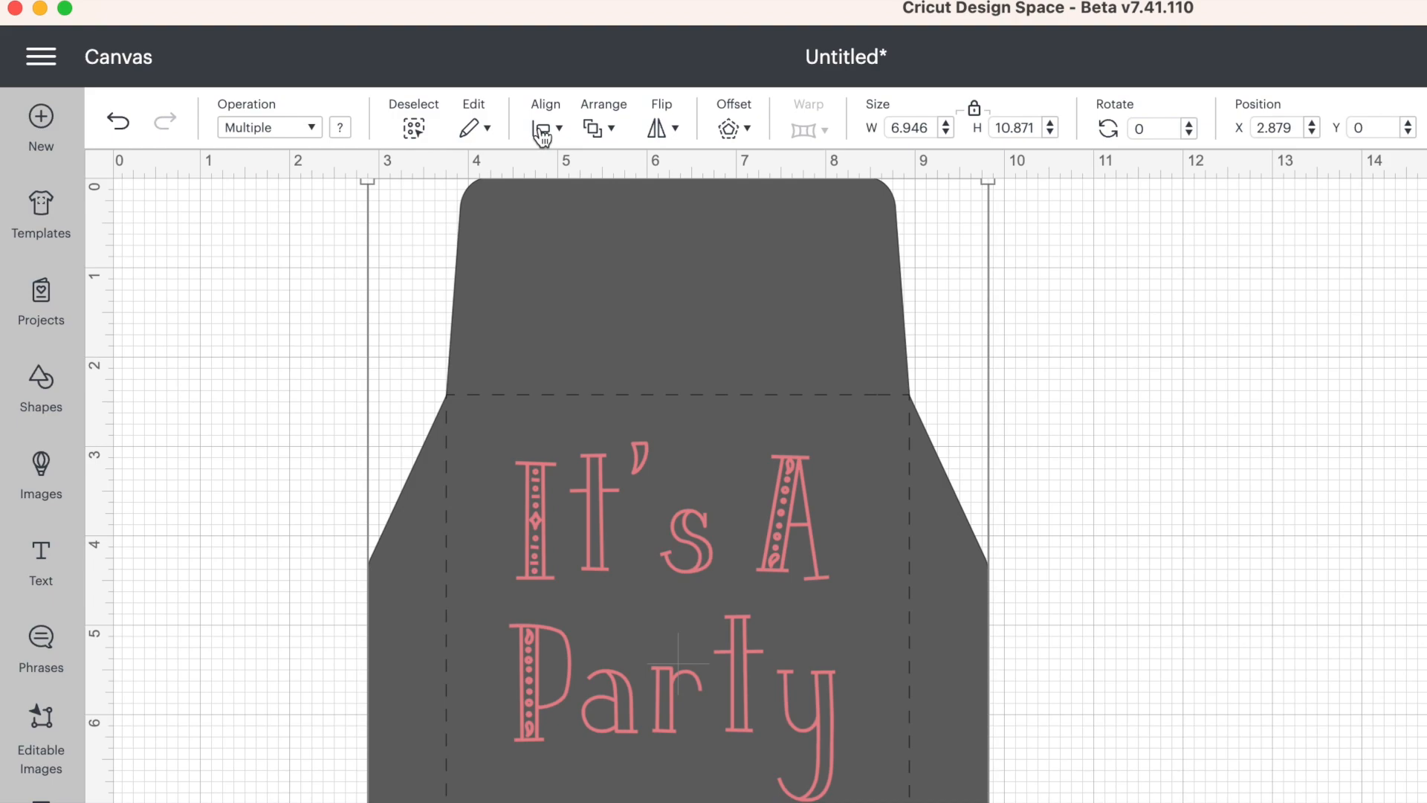
pyautogui.click(542, 130)
pyautogui.click(583, 262)
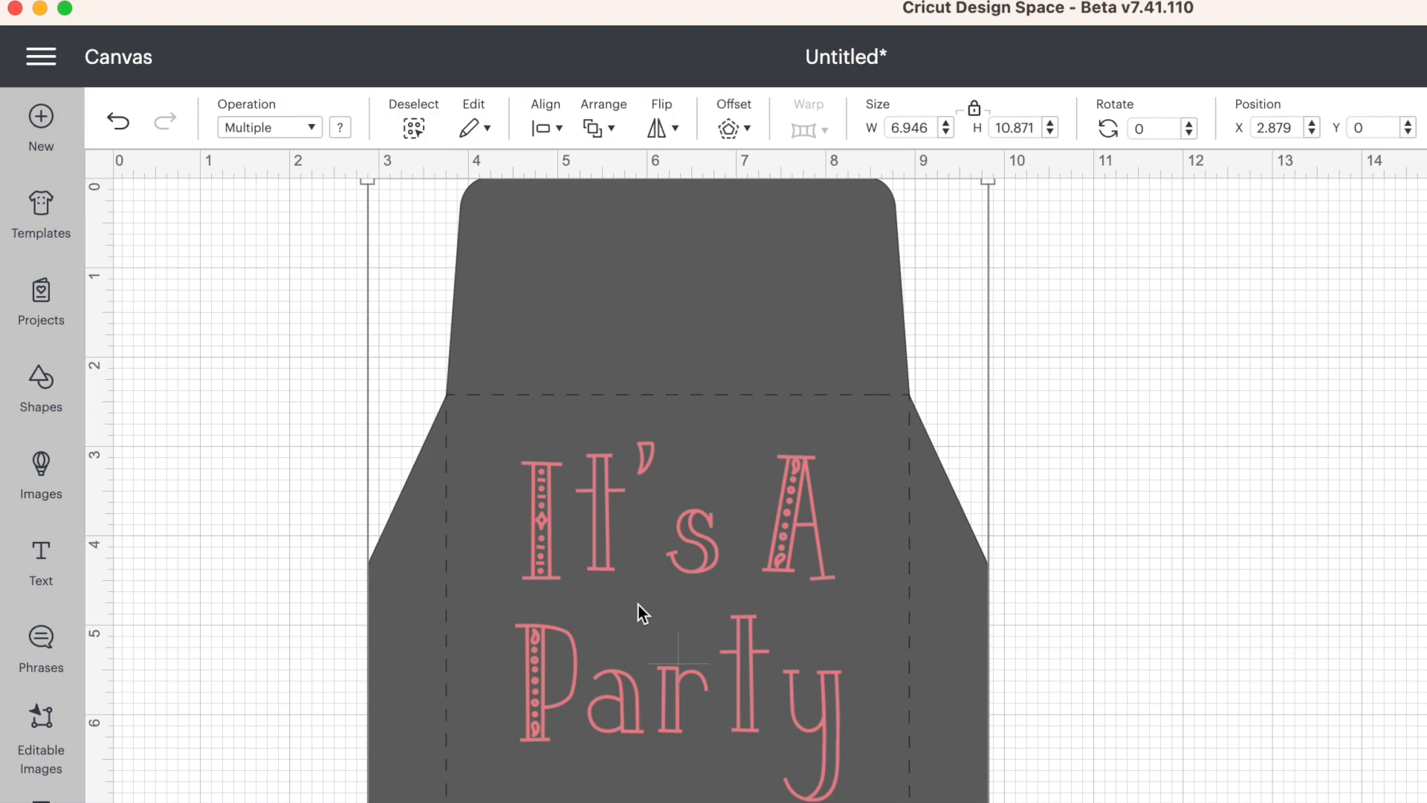
# - Select the whole design and attach the text to the envelope
pyautogui.click(1351, 650)
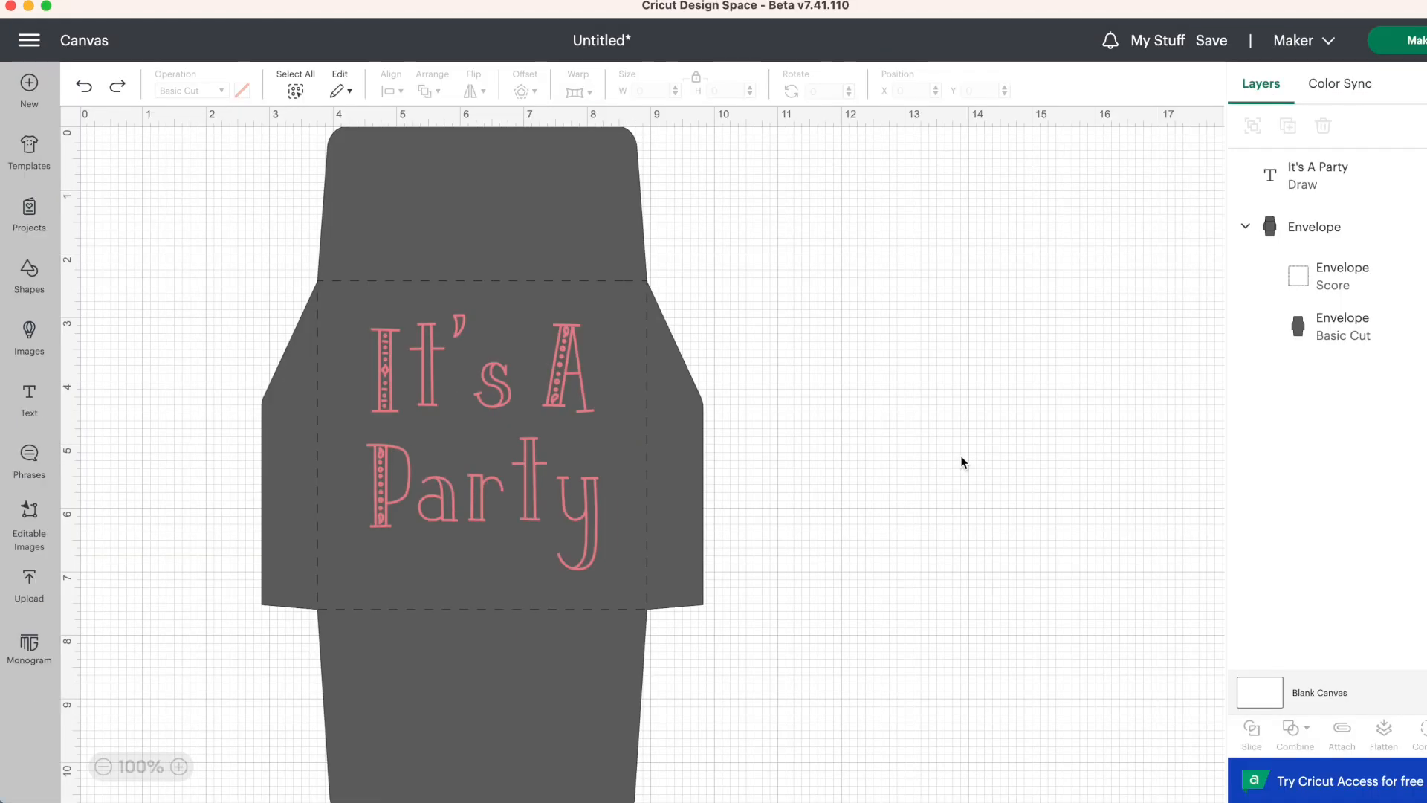
pyautogui.moveTo(240, 168); pyautogui.dragTo(810, 603)
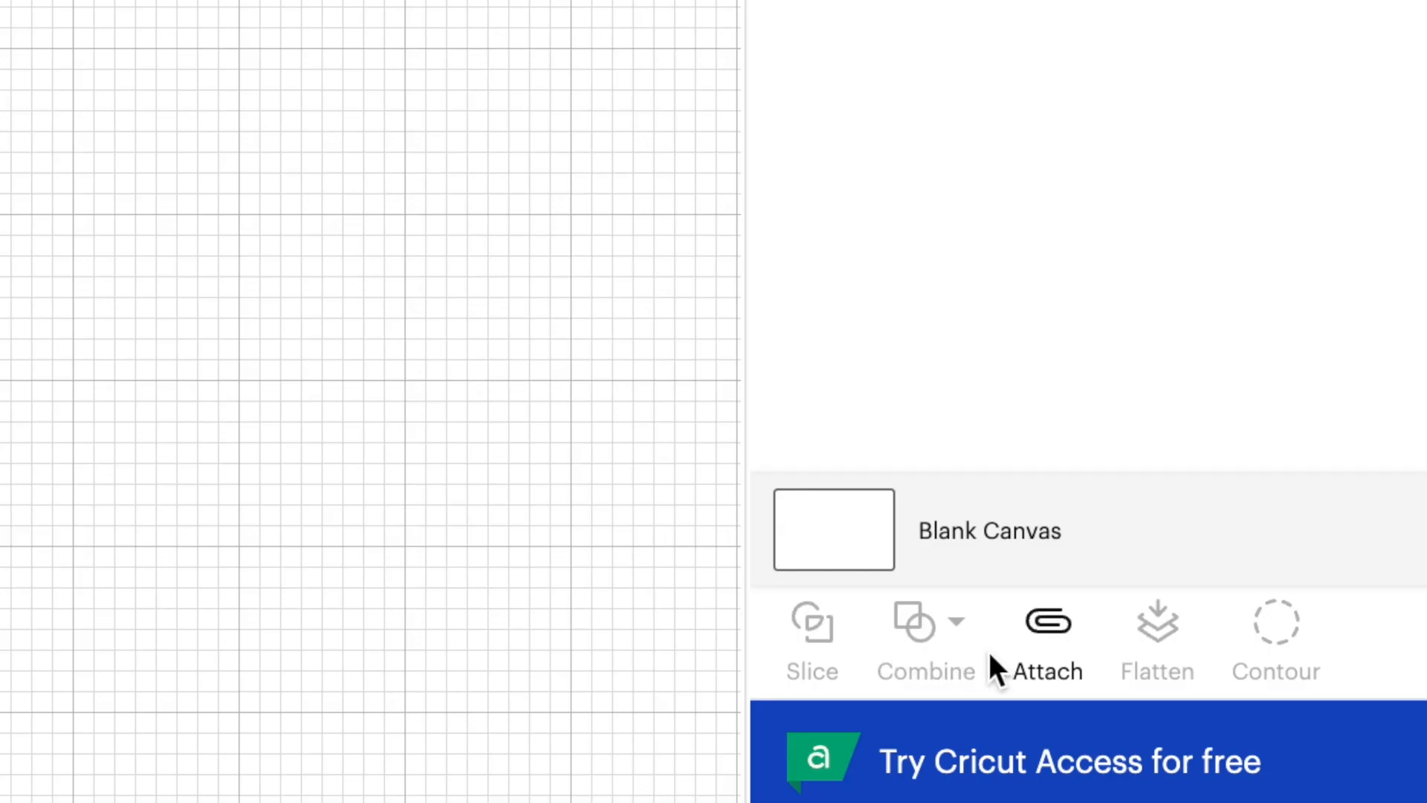
pyautogui.click(1051, 659)
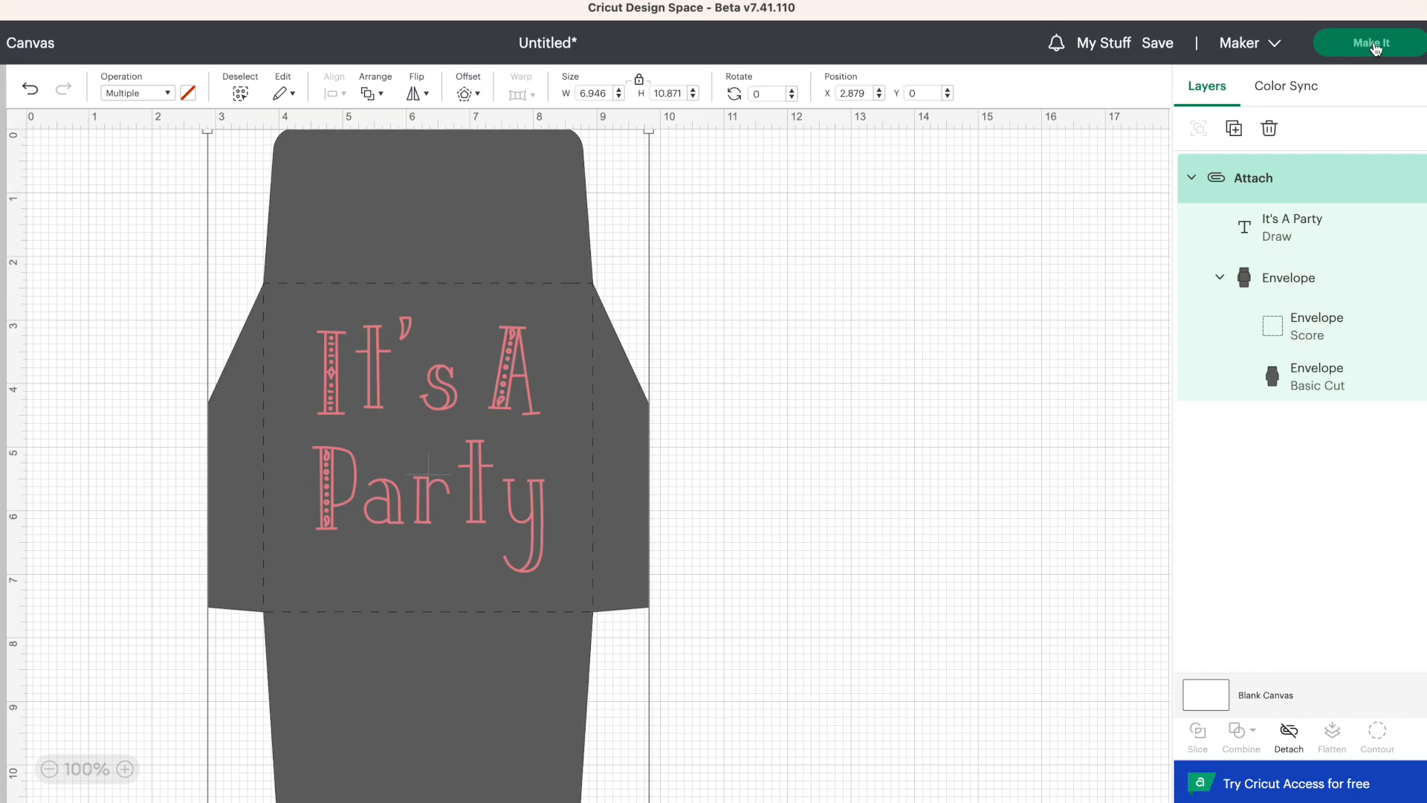
# - Continue to make the design on Medium Cardstock – 80 lb (216 gsm) and open the tool options
pyautogui.click(1370, 41)
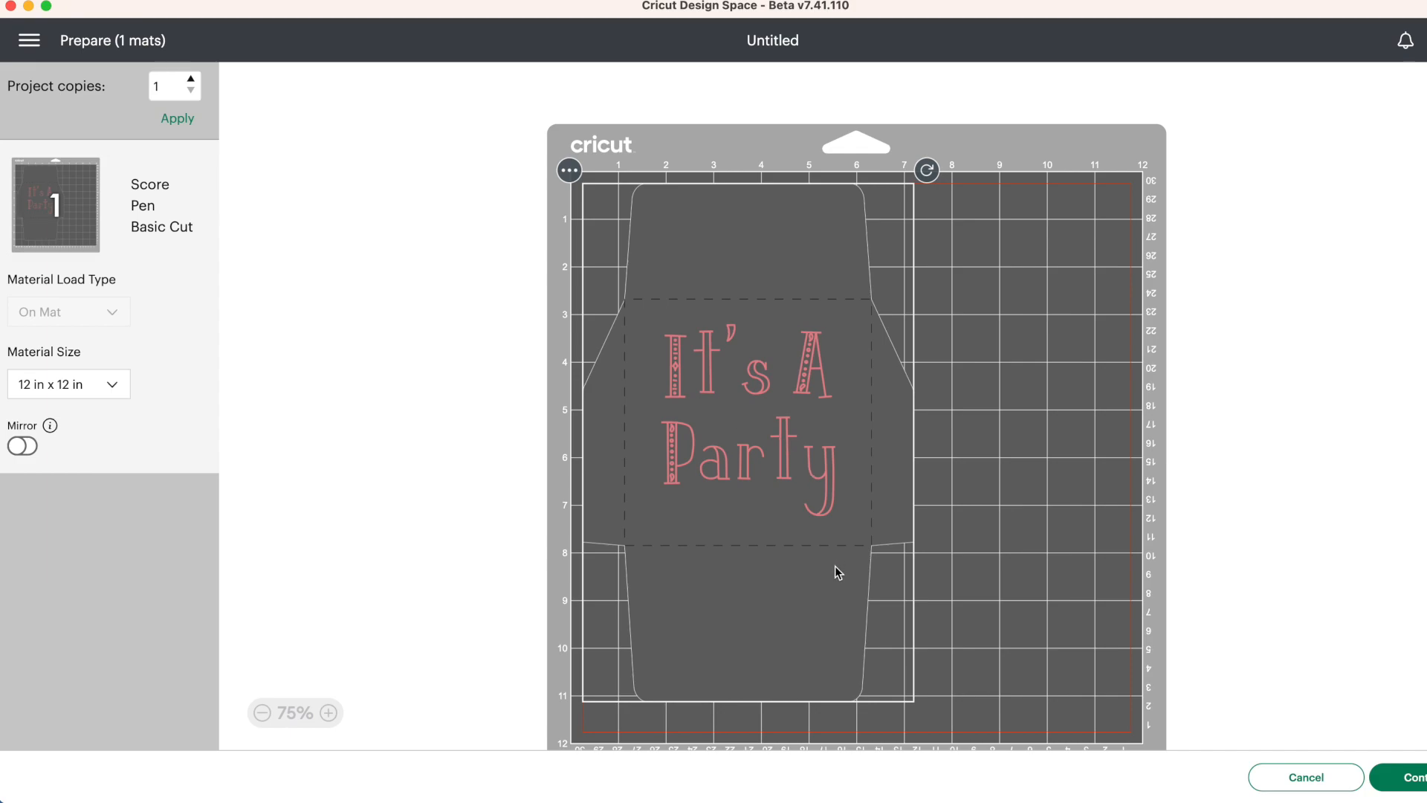
pyautogui.click(1415, 779)
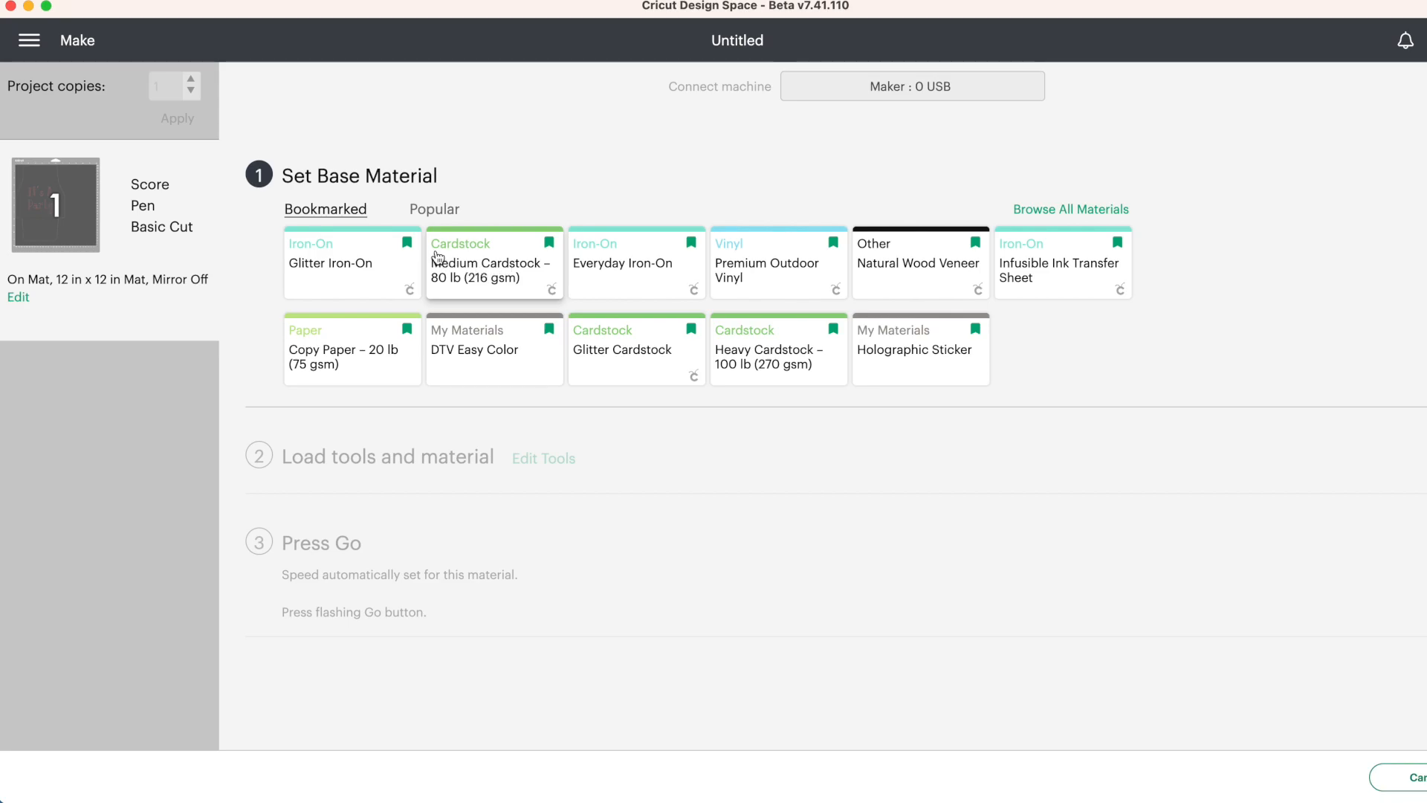
pyautogui.click(474, 254)
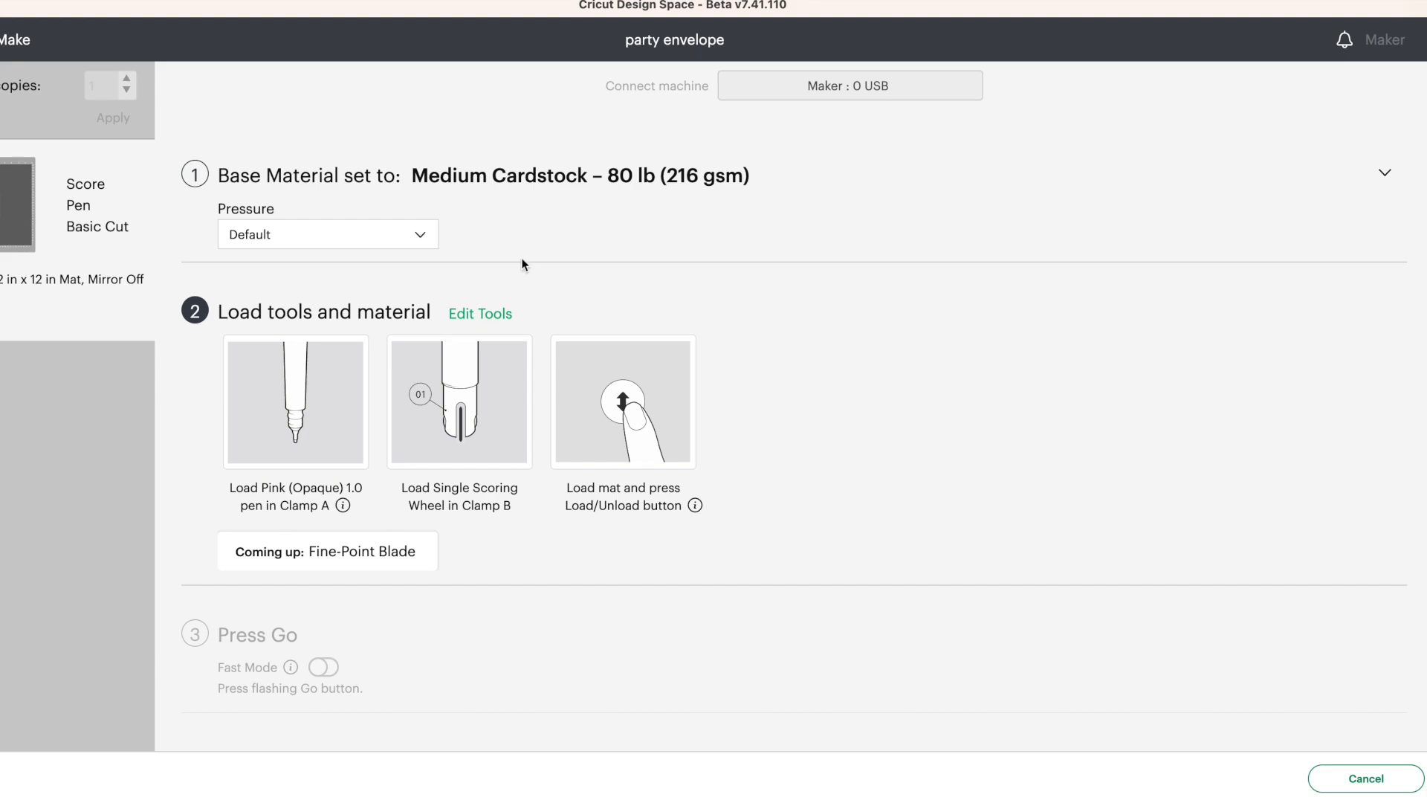
pyautogui.click(470, 316)
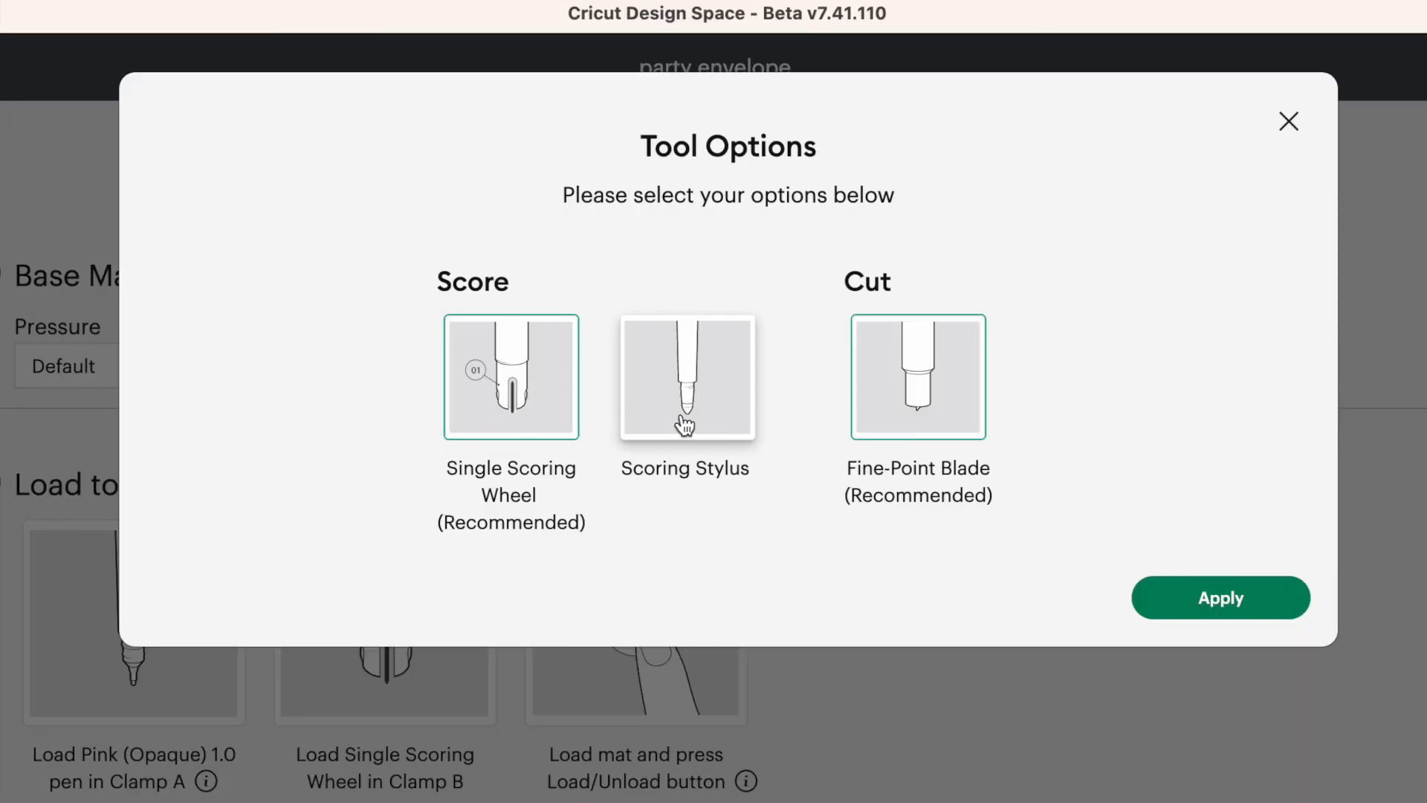